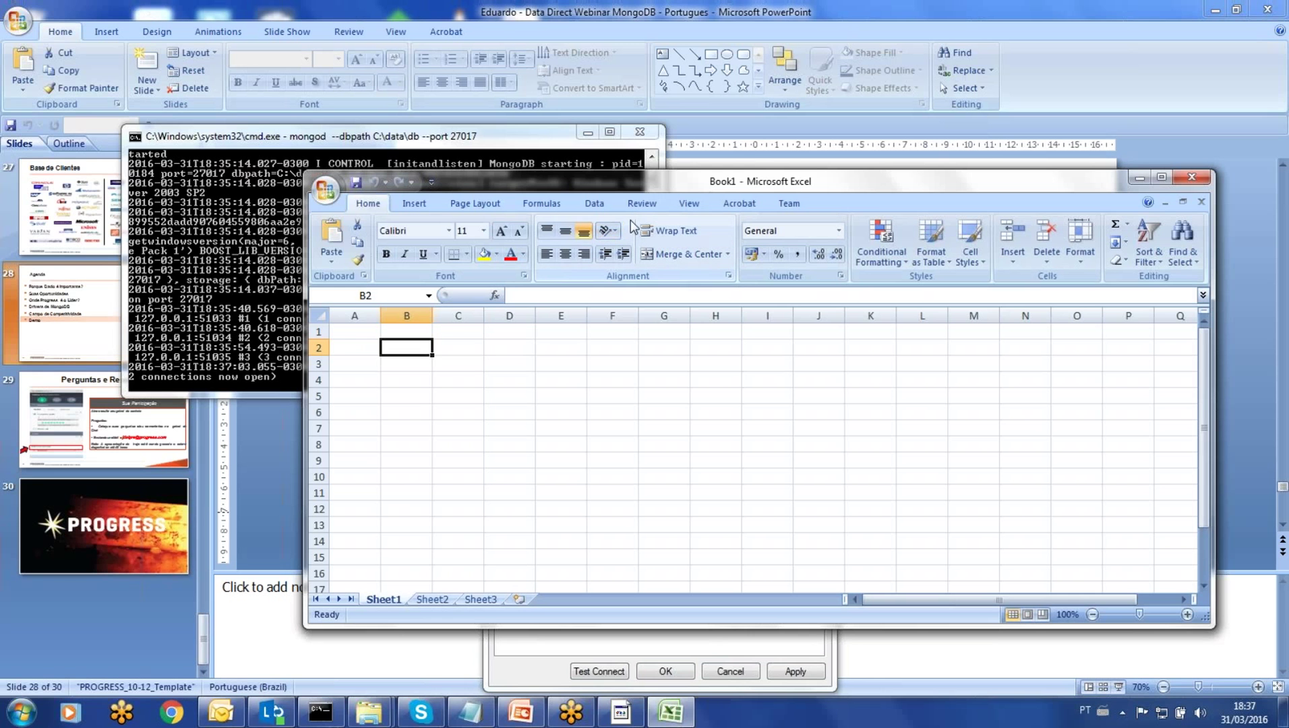
Start a Microsoft Query import from the MongoDB data source and log on with the prefilled connection settings.
{"action": "left_click", "coordinate": [593, 203]}
{"action": "left_click", "coordinate": [431, 256]}
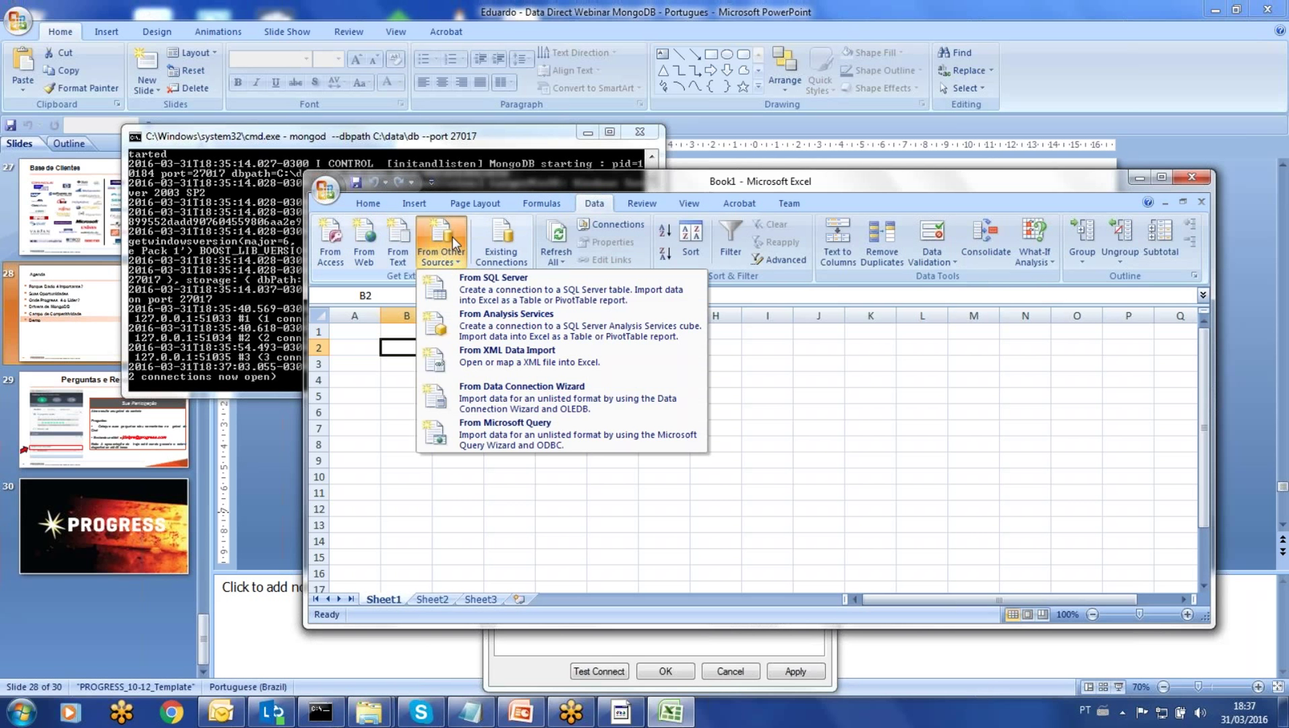
{"action": "left_click", "coordinate": [473, 434]}
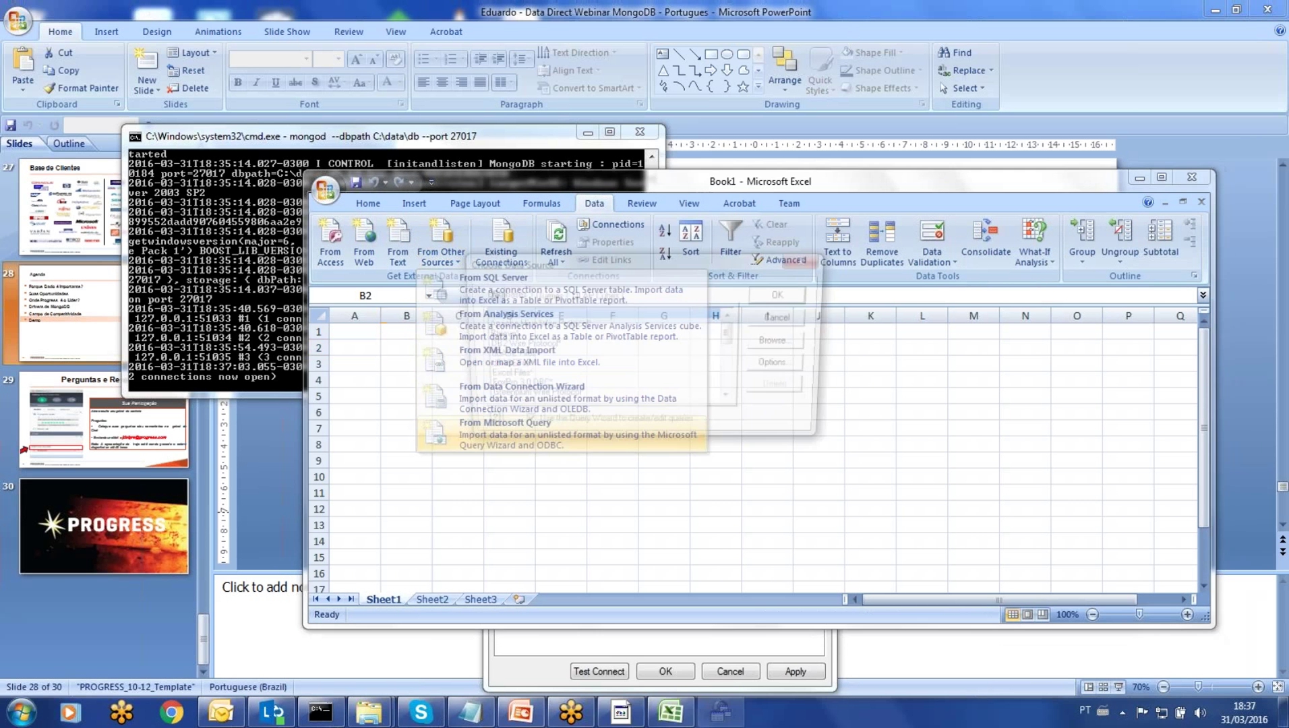
{"action": "left_click_drag", "start_coordinate": [733, 398], "coordinate": [732, 400]}
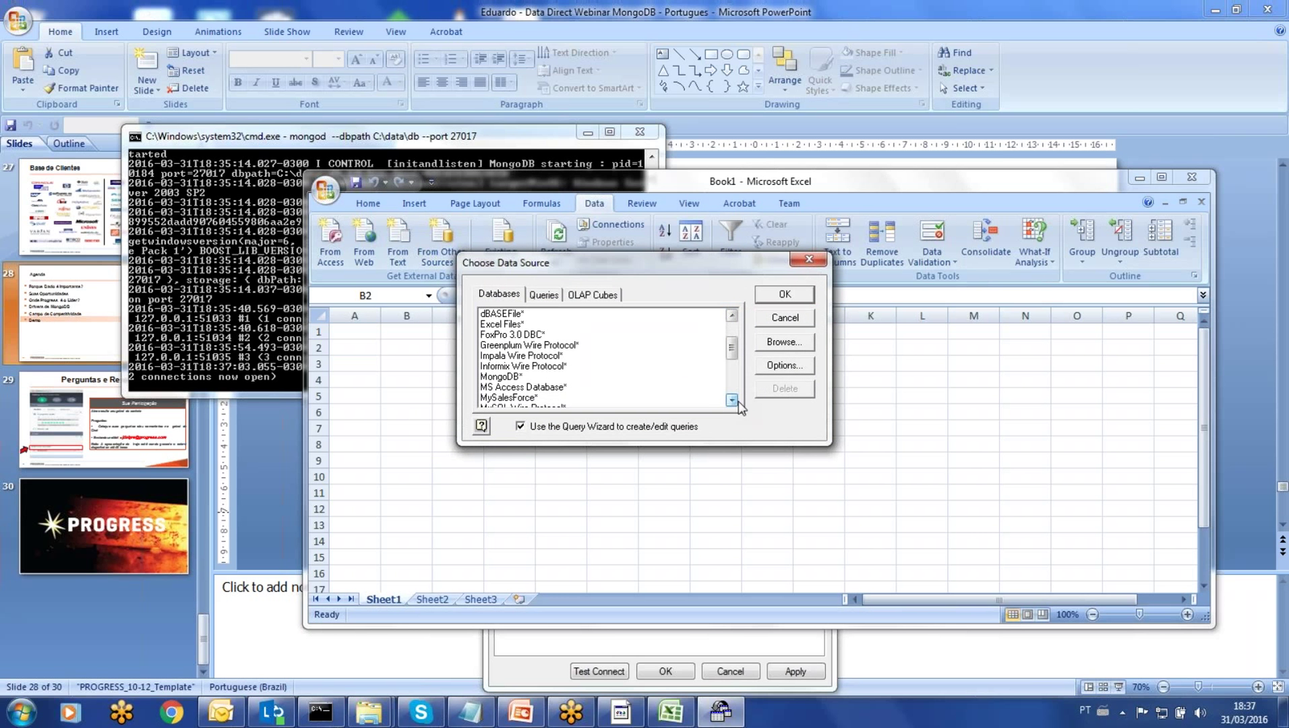
{"action": "left_click", "coordinate": [516, 376]}
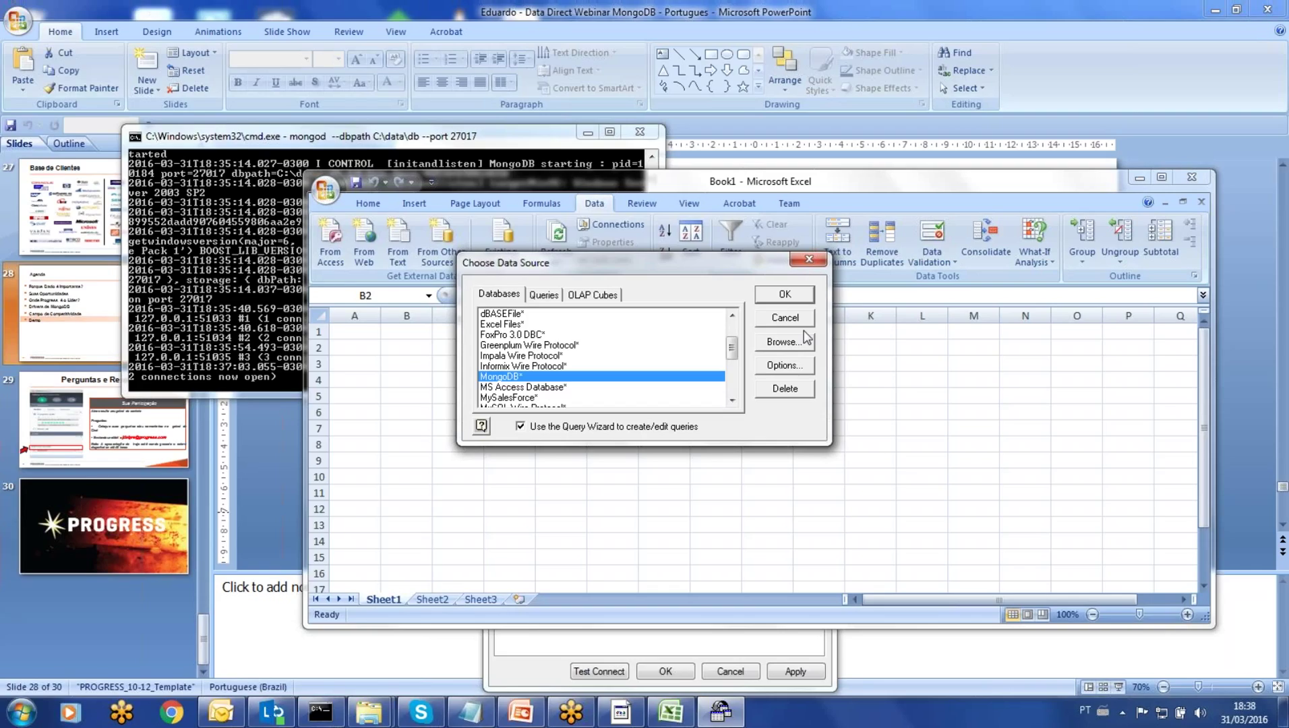
{"action": "left_click", "coordinate": [783, 297]}
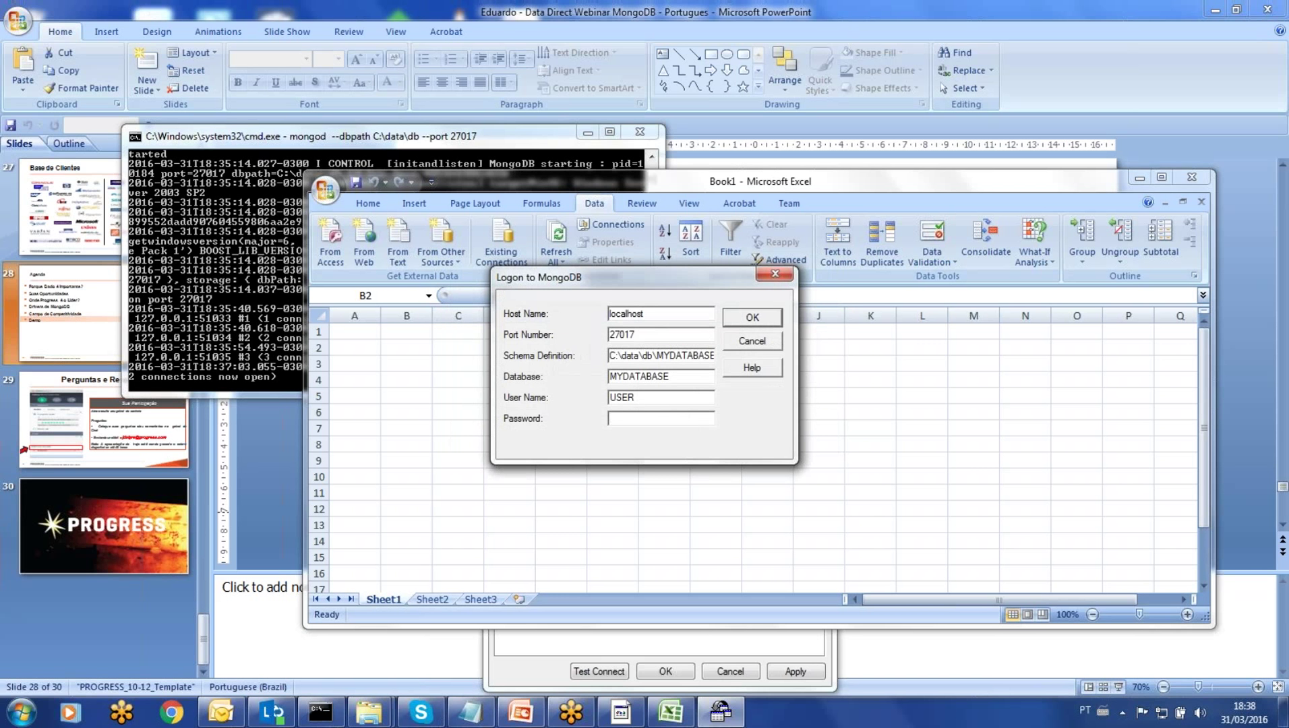
{"action": "left_click", "coordinate": [758, 318]}
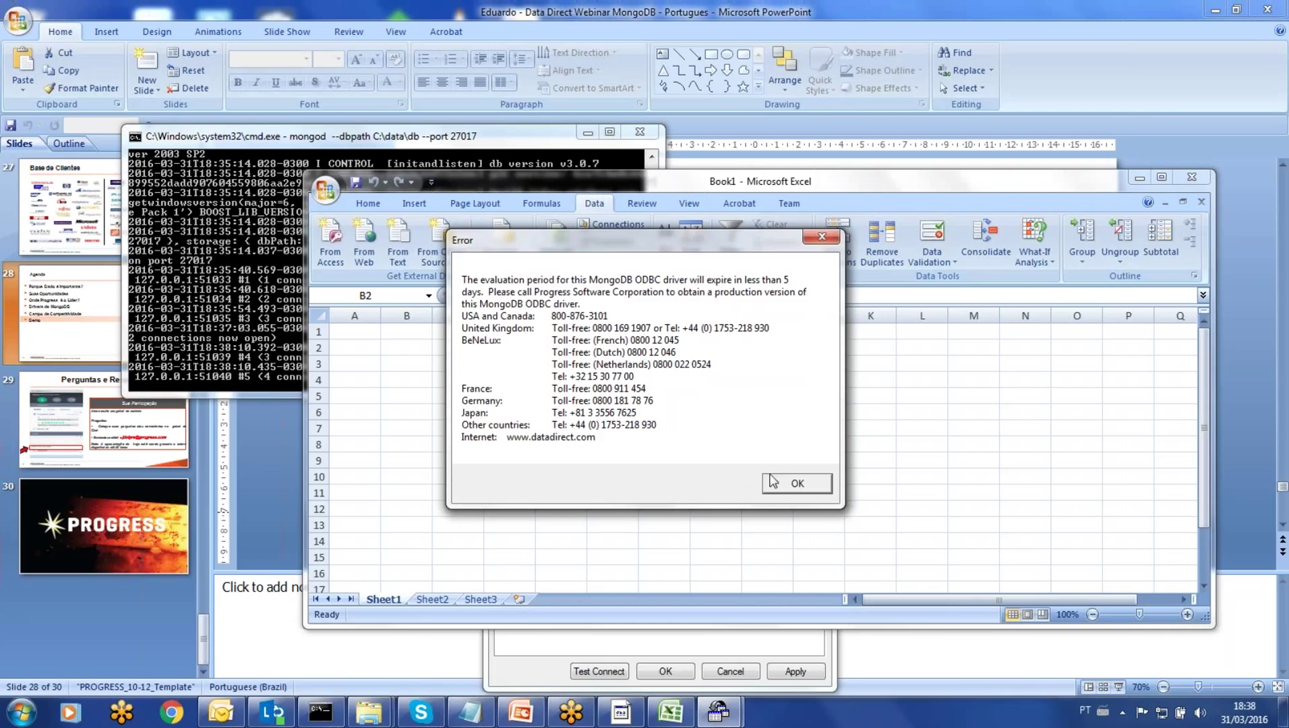
{"action": "left_click", "coordinate": [796, 483]}
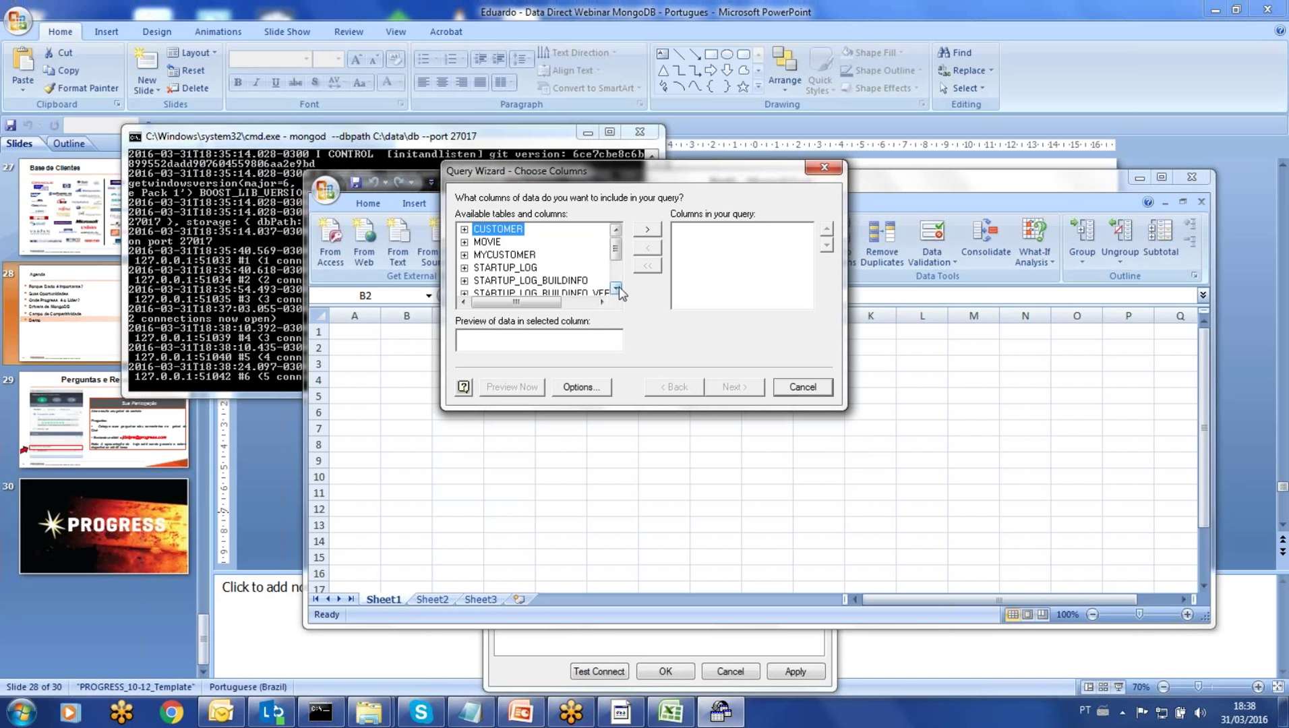
Add all columns of the MYCUSTOMER table to the query.
{"action": "left_click", "coordinate": [617, 287]}
{"action": "left_click", "coordinate": [617, 287]}
{"action": "left_click", "coordinate": [617, 288]}
{"action": "left_click", "coordinate": [617, 288]}
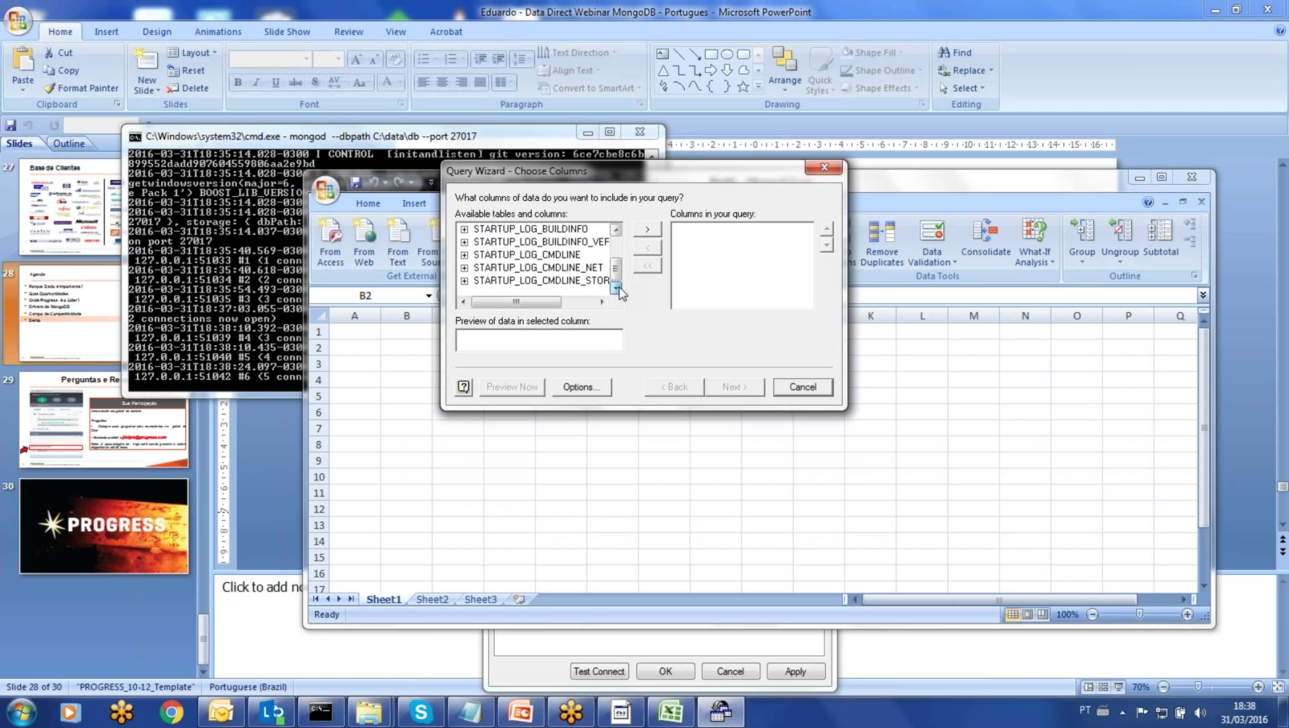
{"action": "left_click_drag", "start_coordinate": [619, 270], "coordinate": [619, 247]}
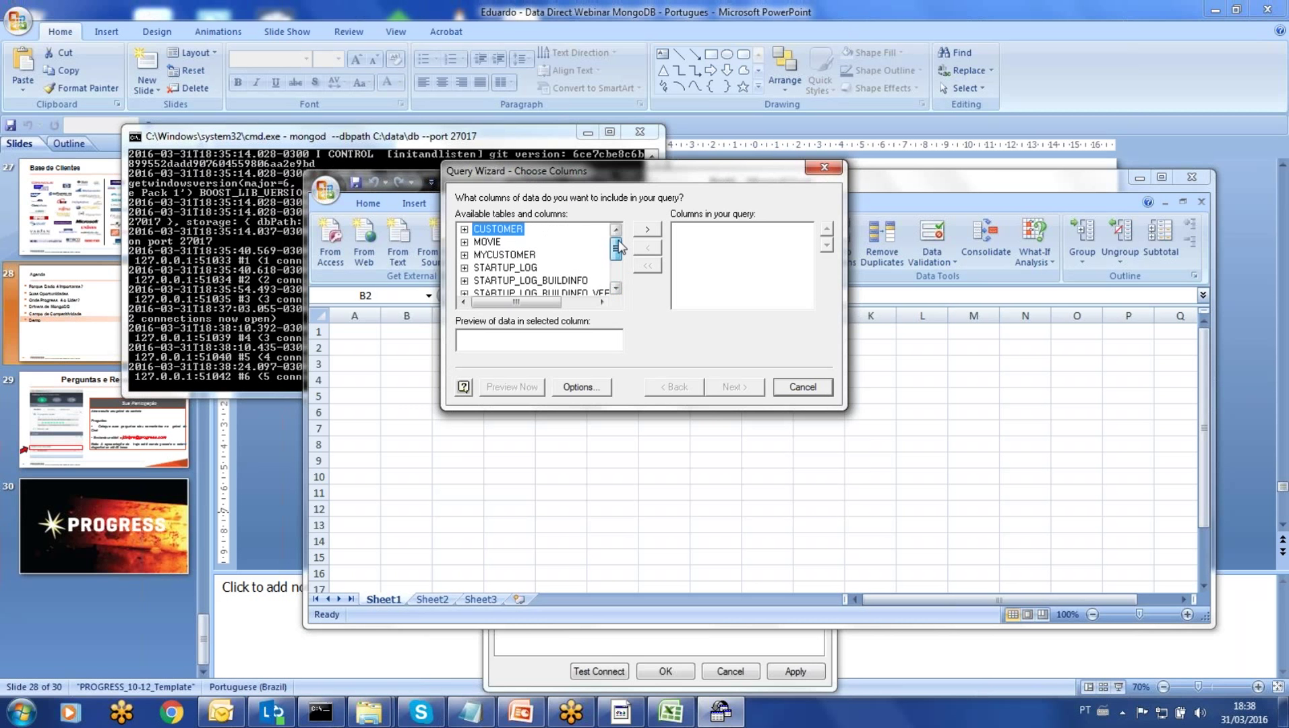
{"action": "left_click", "coordinate": [502, 255]}
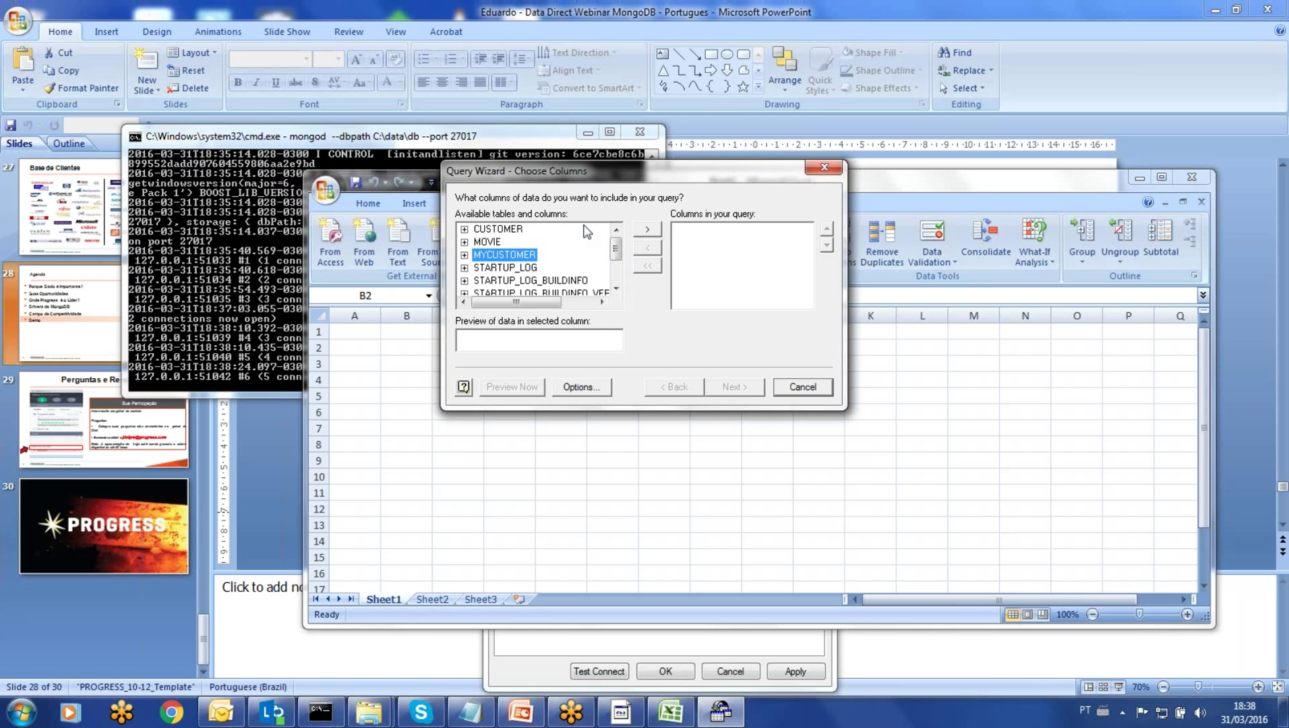
{"action": "left_click", "coordinate": [647, 230]}
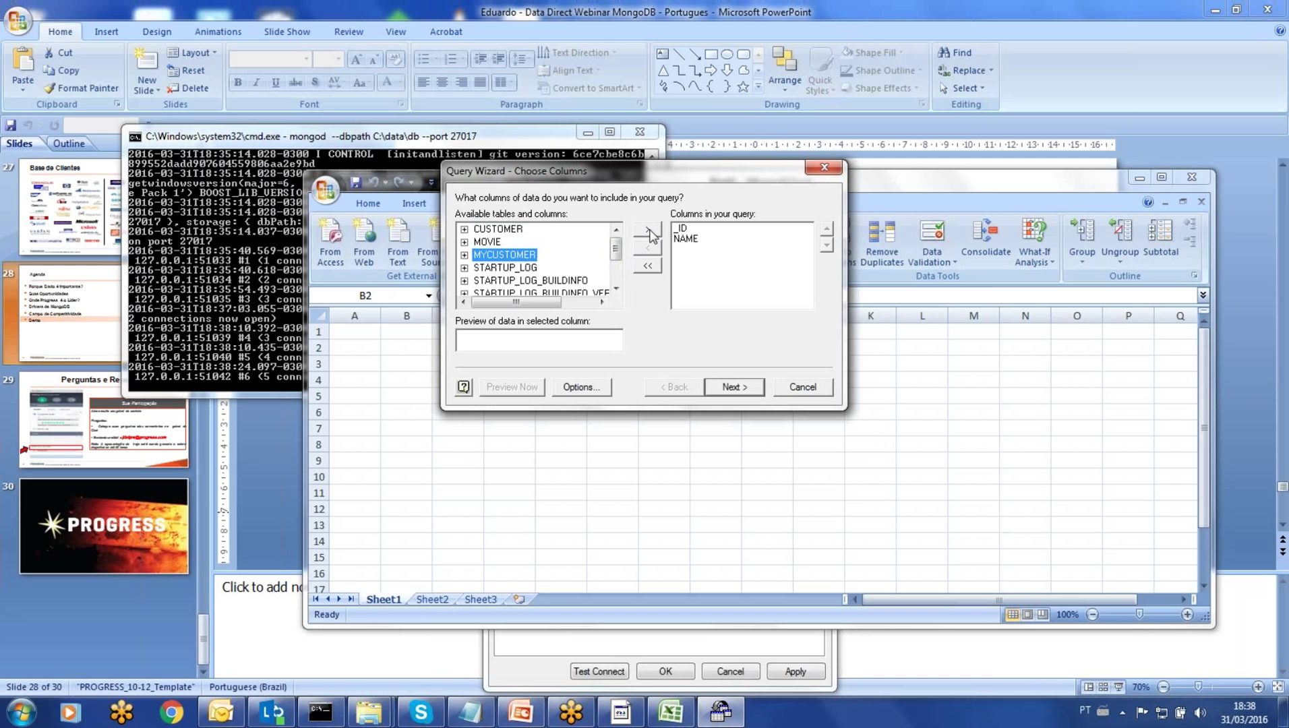
Finish the query without filtering or sorting and view its data in Microsoft Query.
{"action": "left_click", "coordinate": [731, 389]}
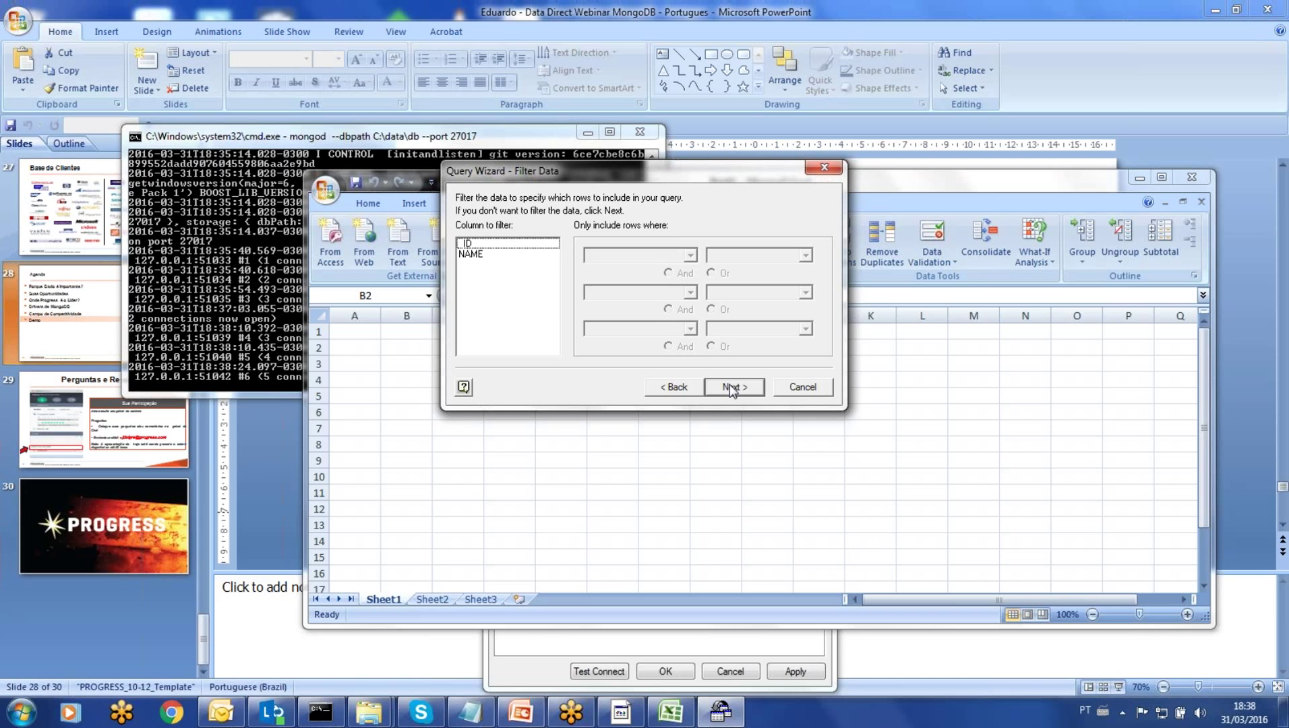
{"action": "left_click", "coordinate": [732, 388]}
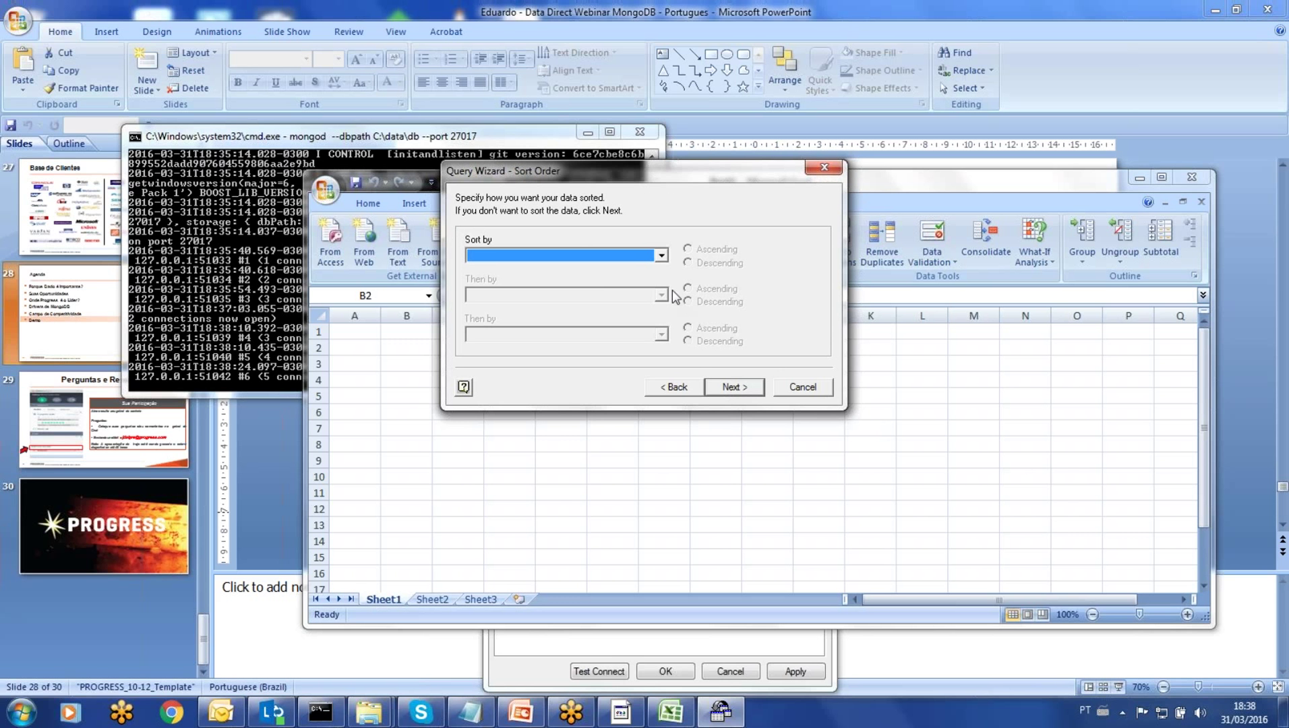
{"action": "left_click", "coordinate": [732, 388]}
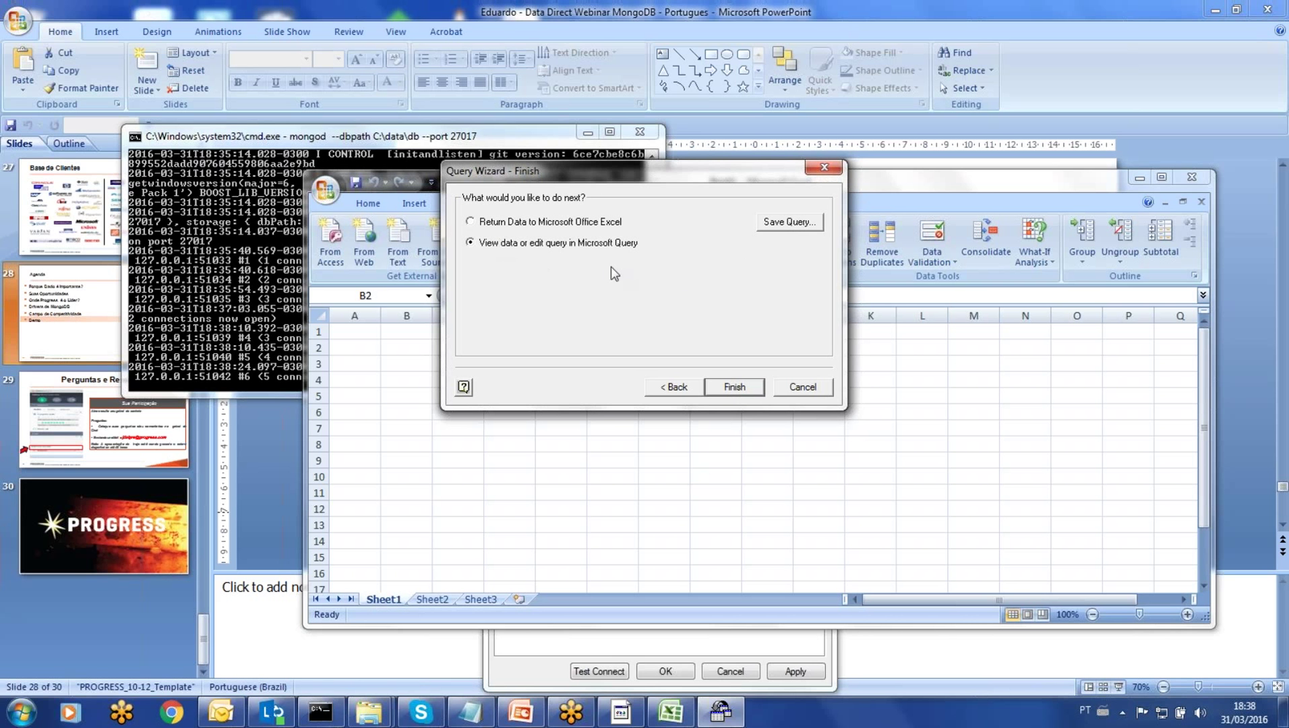
{"action": "left_click", "coordinate": [731, 387]}
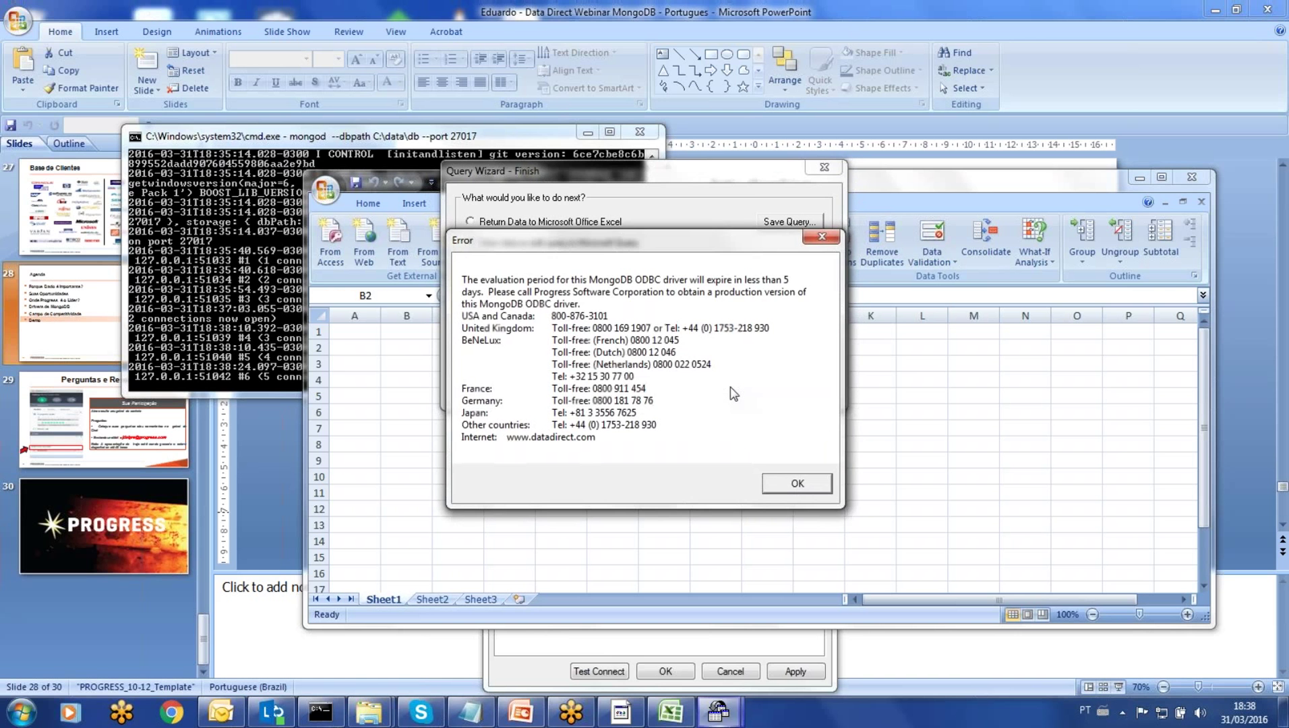
{"action": "left_click", "coordinate": [785, 485]}
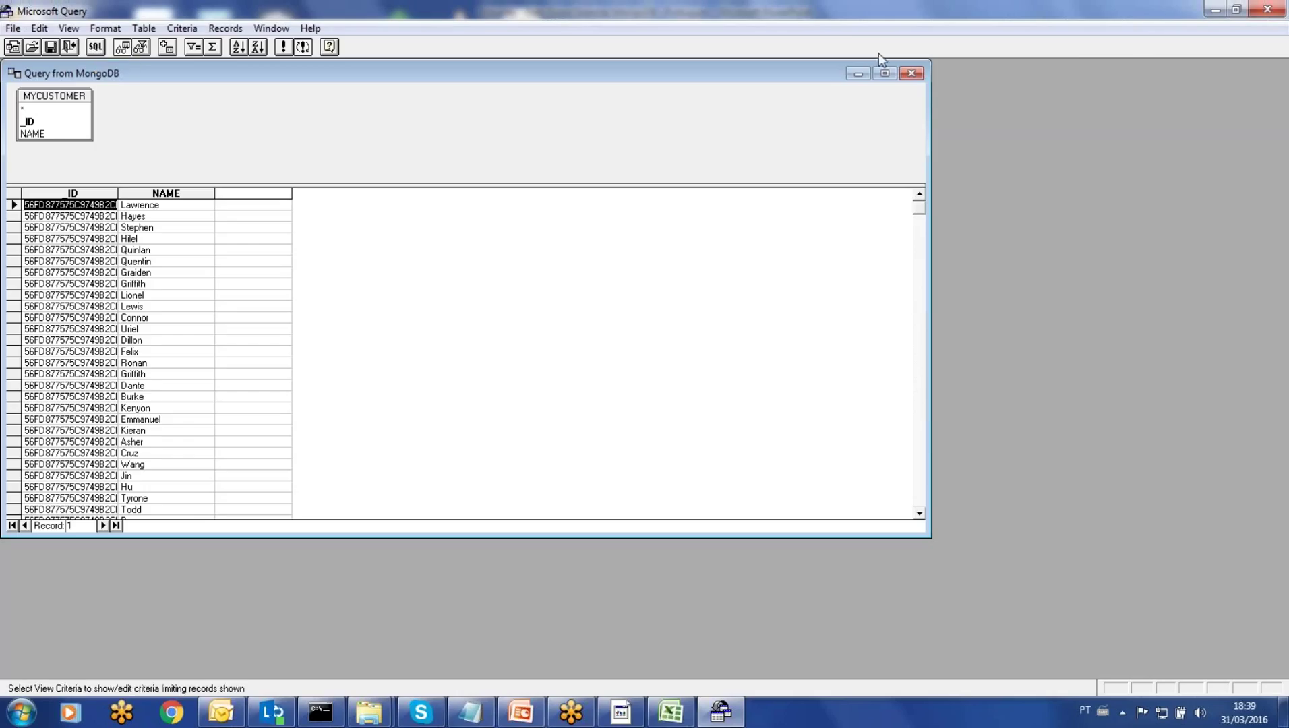
Return the MongoDB query data to Excel as a table at cell B2 of the existing worksheet and maximize the workbook window.
{"action": "left_click", "coordinate": [1267, 9]}
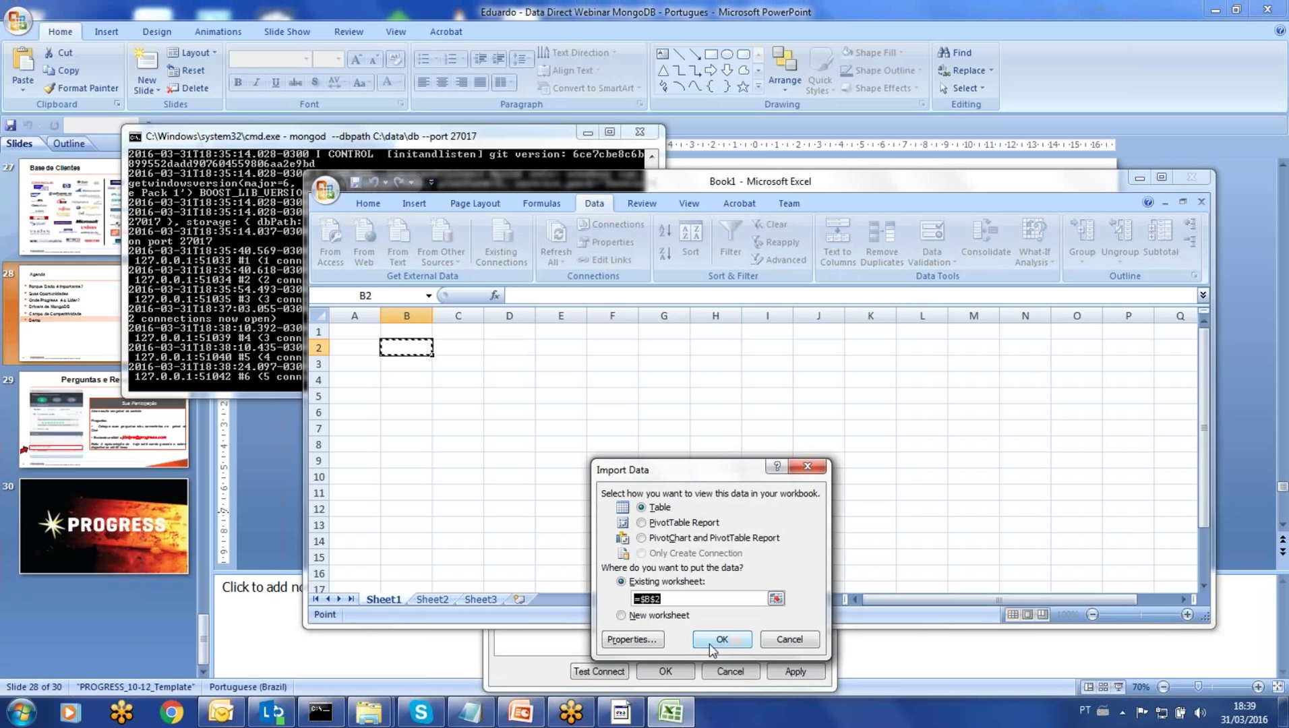
{"action": "left_click", "coordinate": [709, 639]}
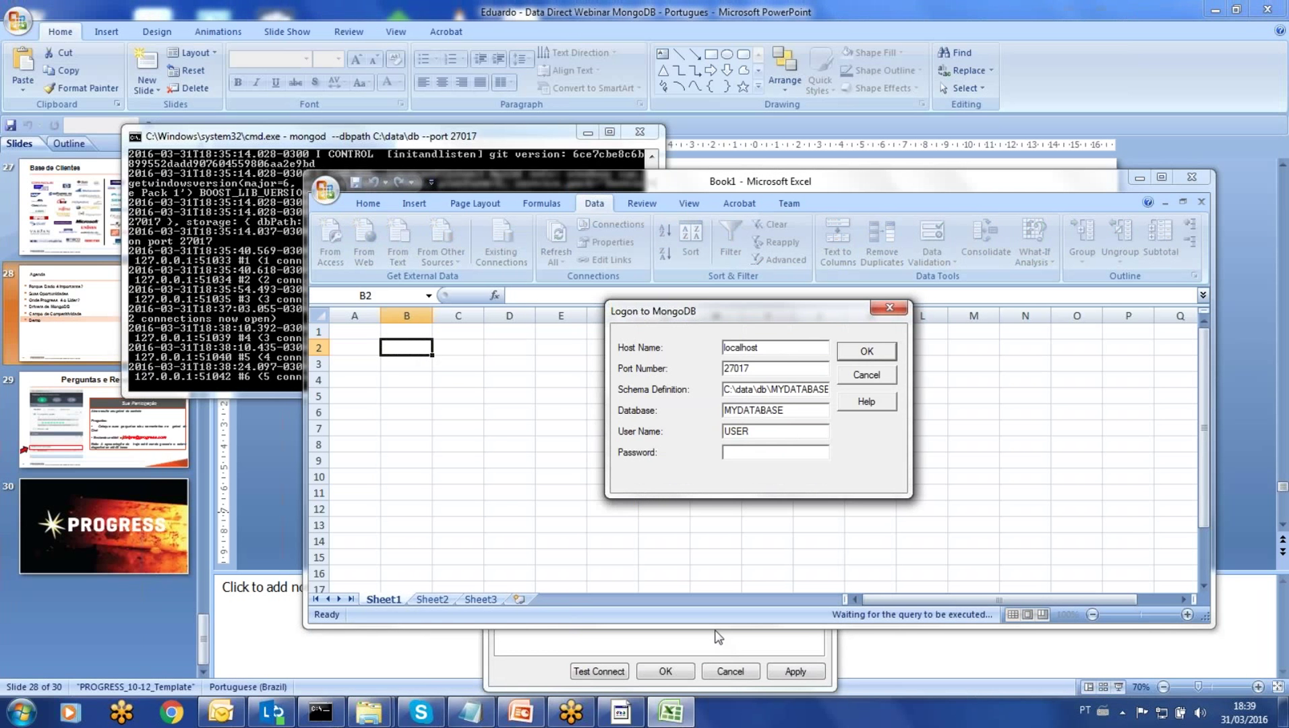
{"action": "left_click", "coordinate": [867, 352]}
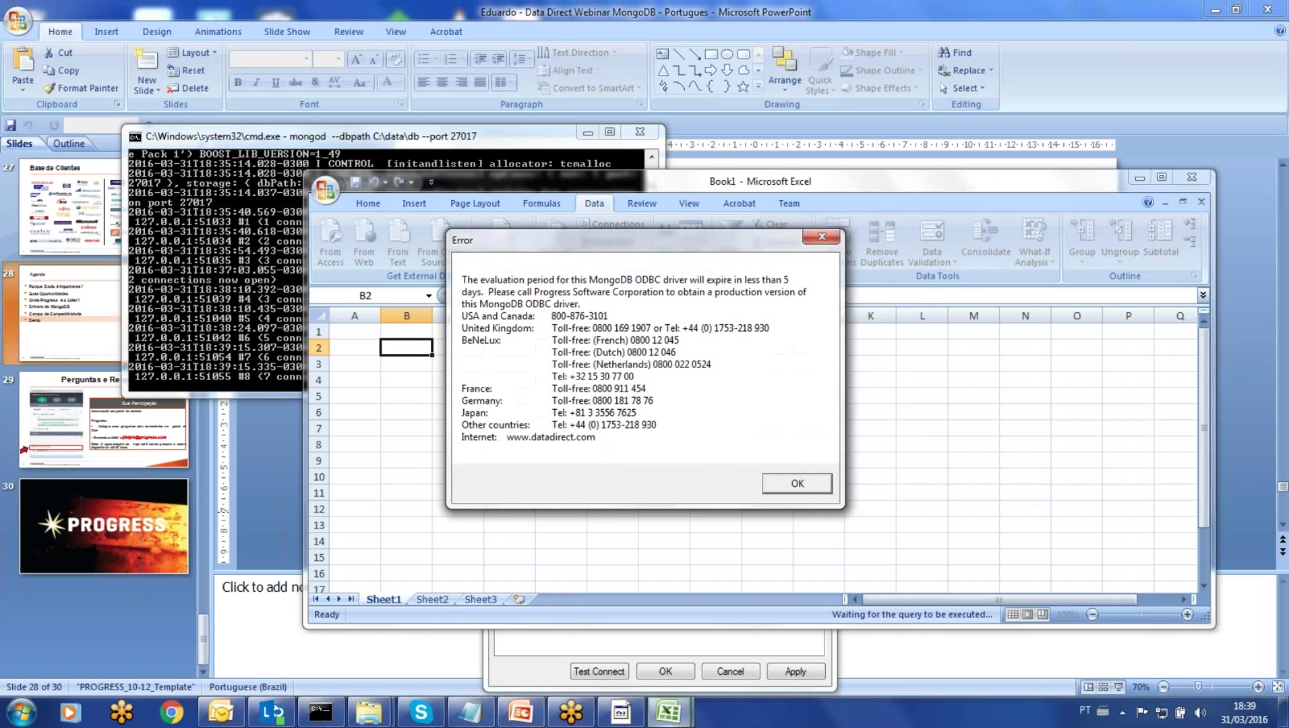
{"action": "left_click", "coordinate": [808, 485]}
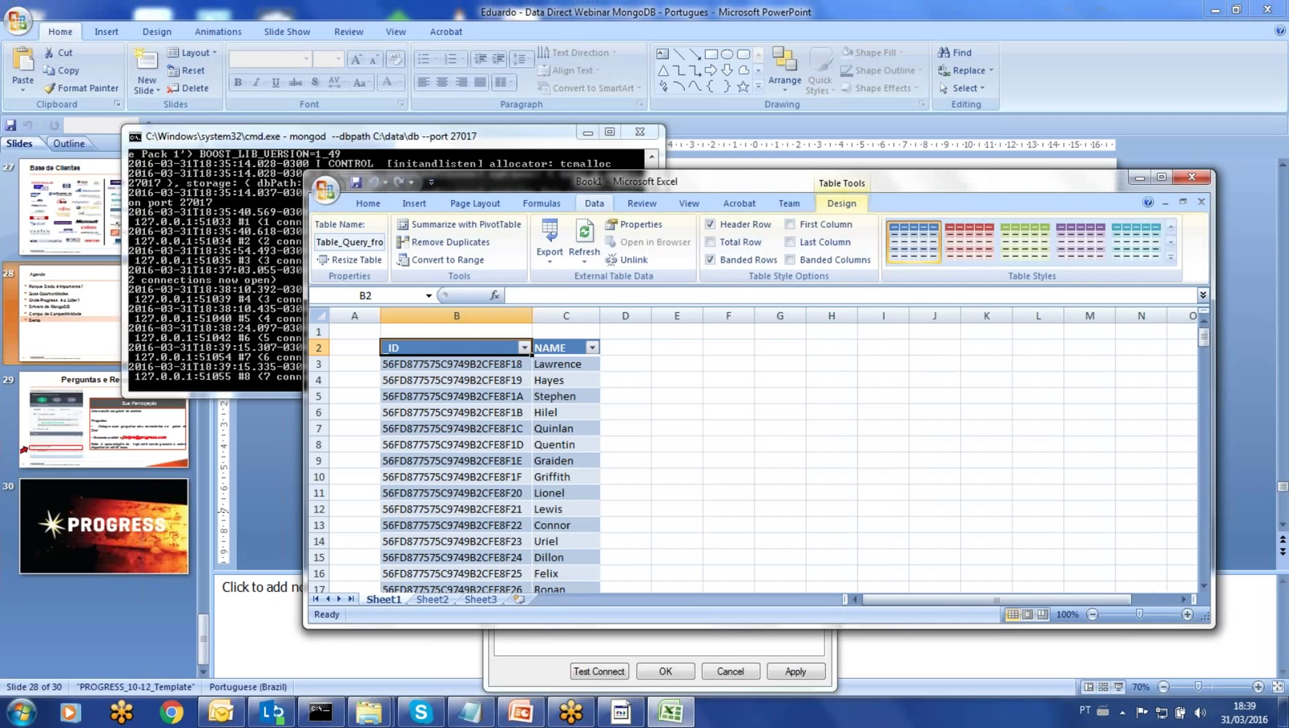
{"action": "left_click", "coordinate": [1160, 177]}
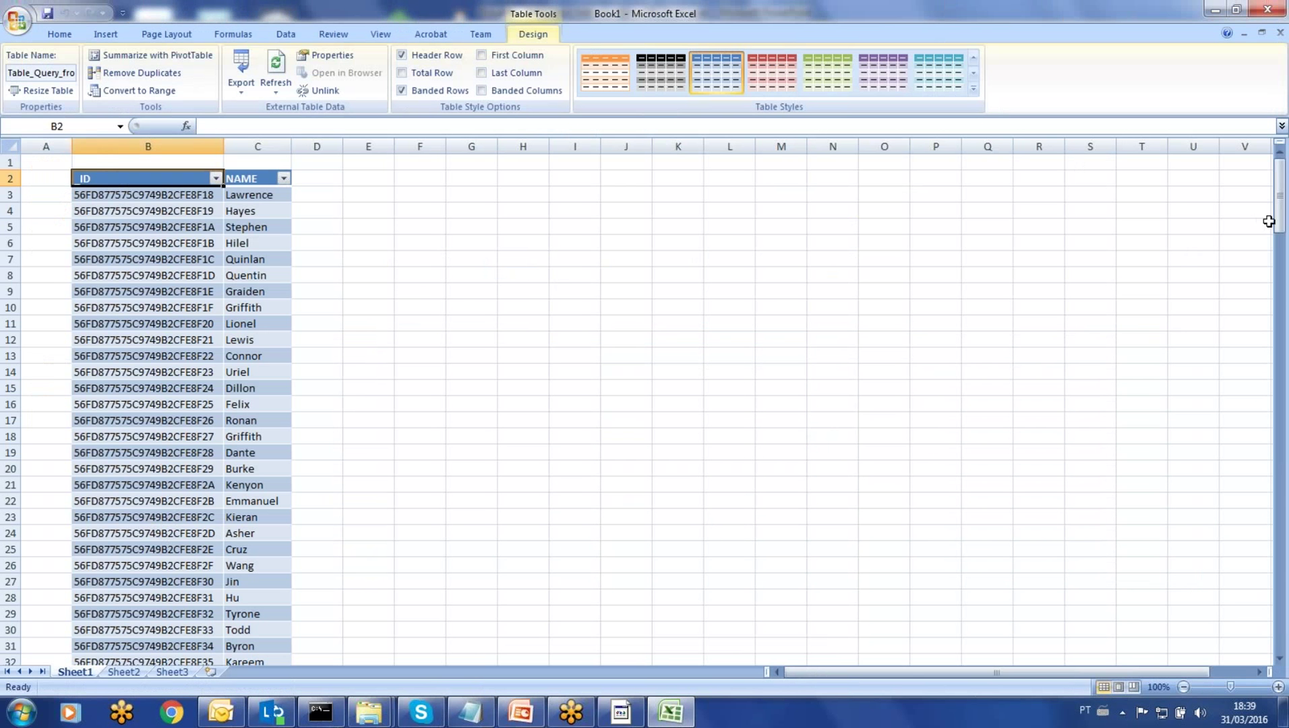
{"action": "left_click_drag", "start_coordinate": [1279, 227], "coordinate": [1282, 197]}
Start another Microsoft Query import at cell F4 using the Sales Force data source.
{"action": "left_click", "coordinate": [427, 209]}
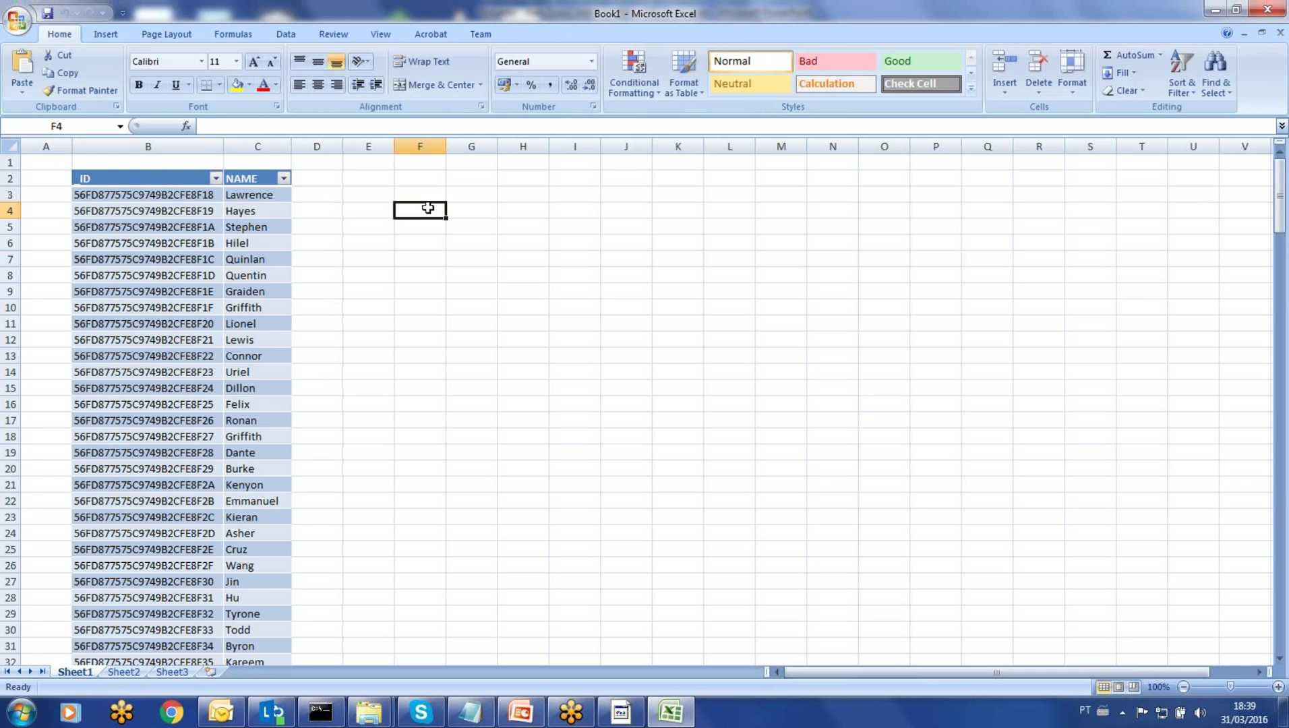
{"action": "left_click", "coordinate": [291, 34]}
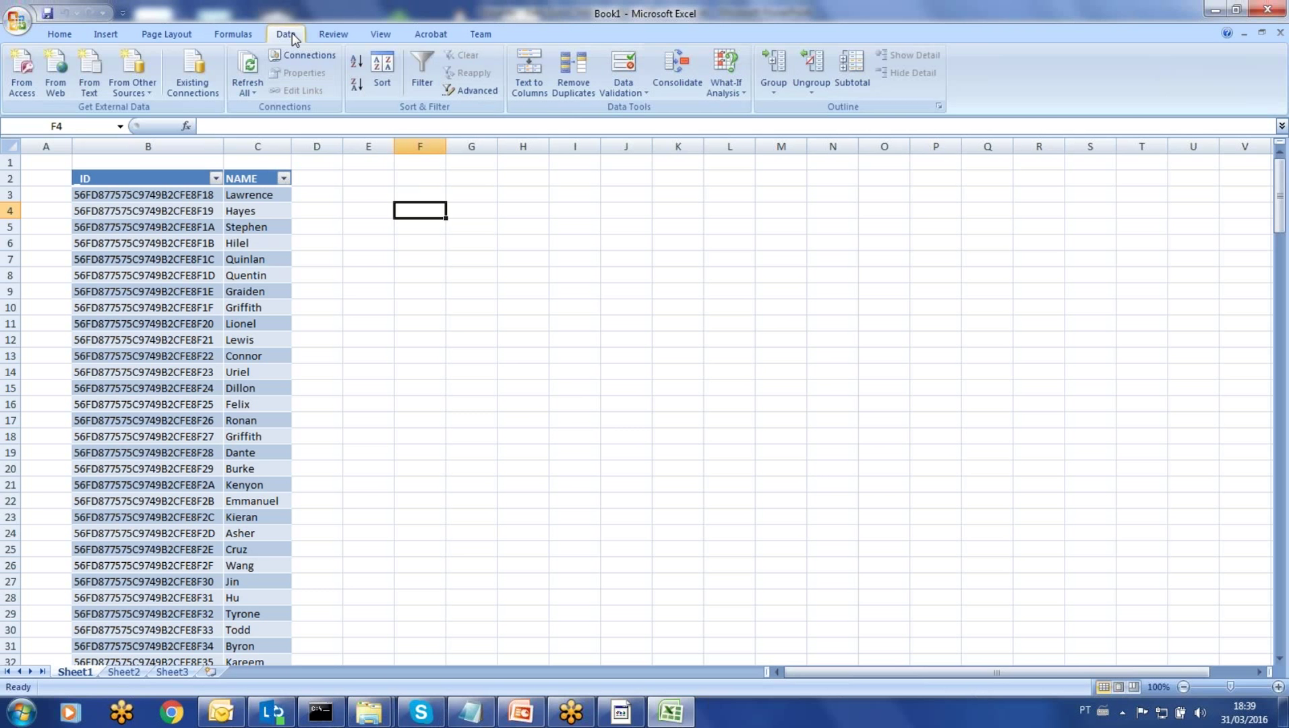
{"action": "left_click", "coordinate": [140, 77]}
{"action": "left_click", "coordinate": [224, 263]}
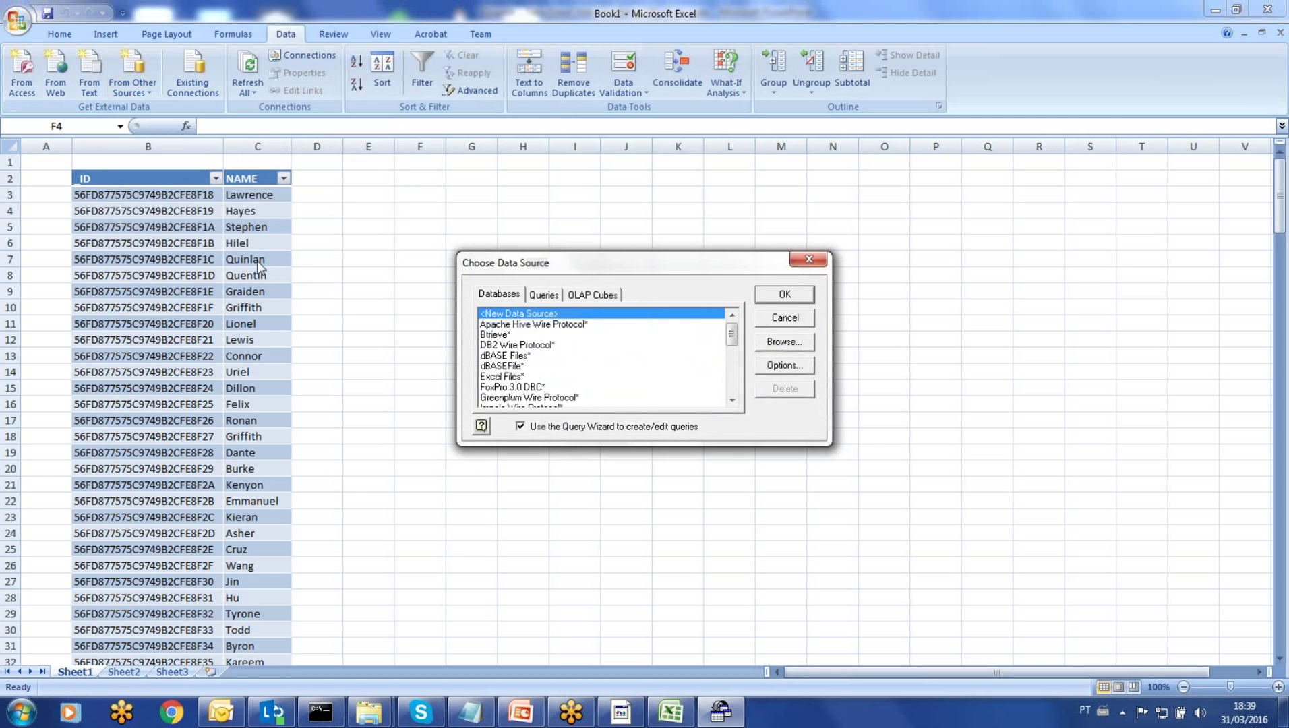
{"action": "left_click", "coordinate": [732, 402]}
{"action": "left_click", "coordinate": [731, 402]}
{"action": "left_click", "coordinate": [732, 402]}
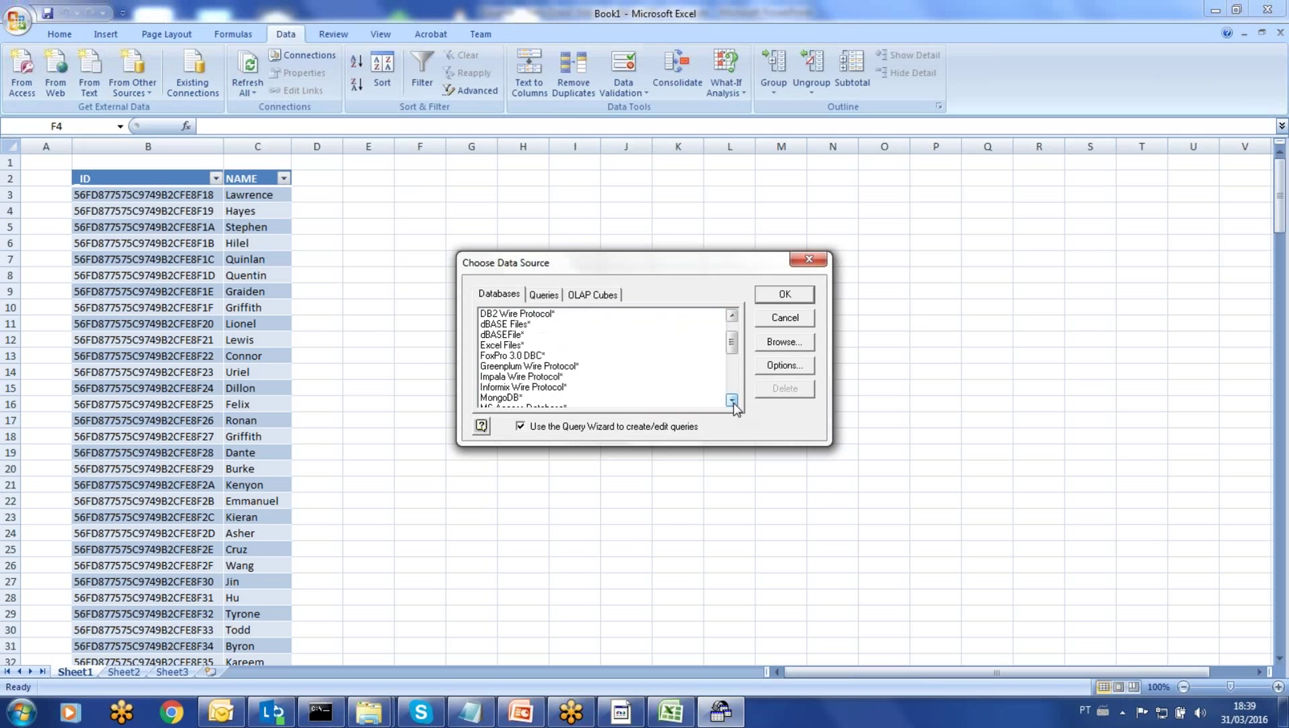
{"action": "left_click", "coordinate": [732, 401]}
{"action": "left_click", "coordinate": [732, 402]}
{"action": "left_click", "coordinate": [732, 401]}
{"action": "left_click", "coordinate": [732, 402]}
{"action": "left_click", "coordinate": [732, 401]}
{"action": "left_click", "coordinate": [732, 402]}
{"action": "left_click", "coordinate": [732, 401]}
{"action": "left_click", "coordinate": [732, 402]}
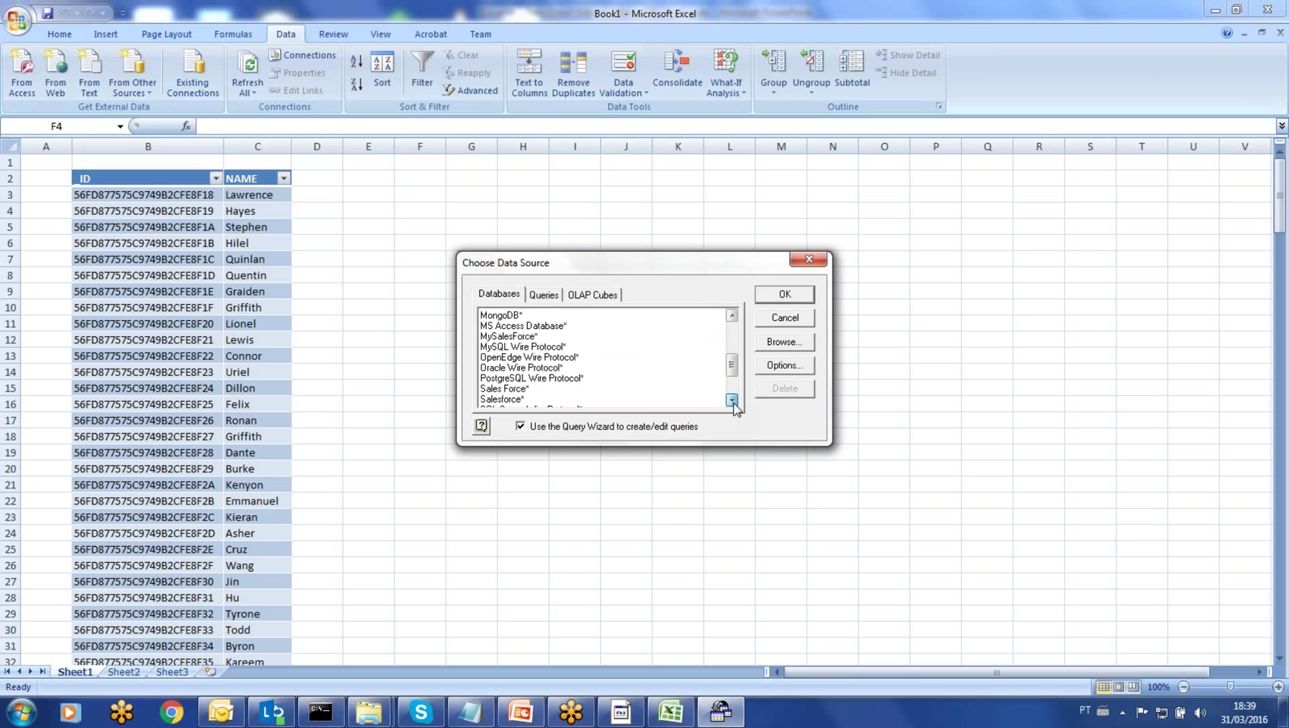
{"action": "left_click", "coordinate": [732, 402]}
{"action": "left_click", "coordinate": [732, 401]}
{"action": "left_click", "coordinate": [518, 367]}
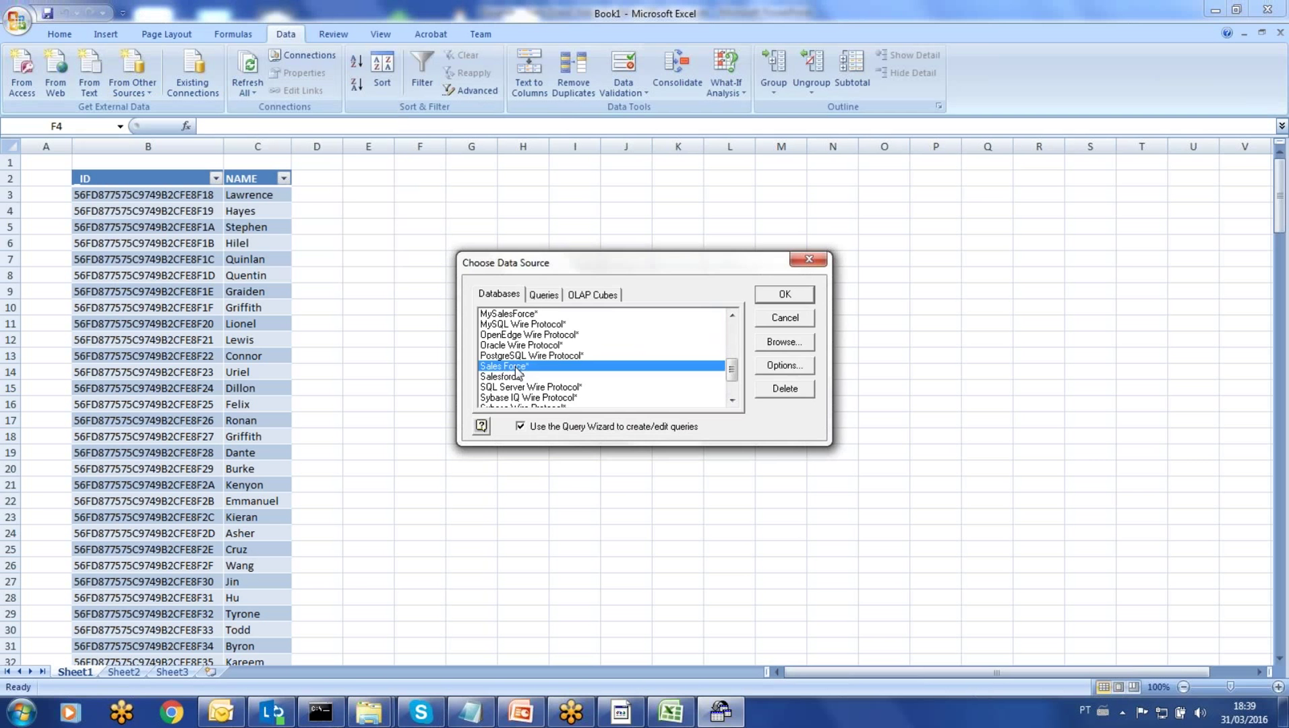
{"action": "left_click", "coordinate": [799, 297]}
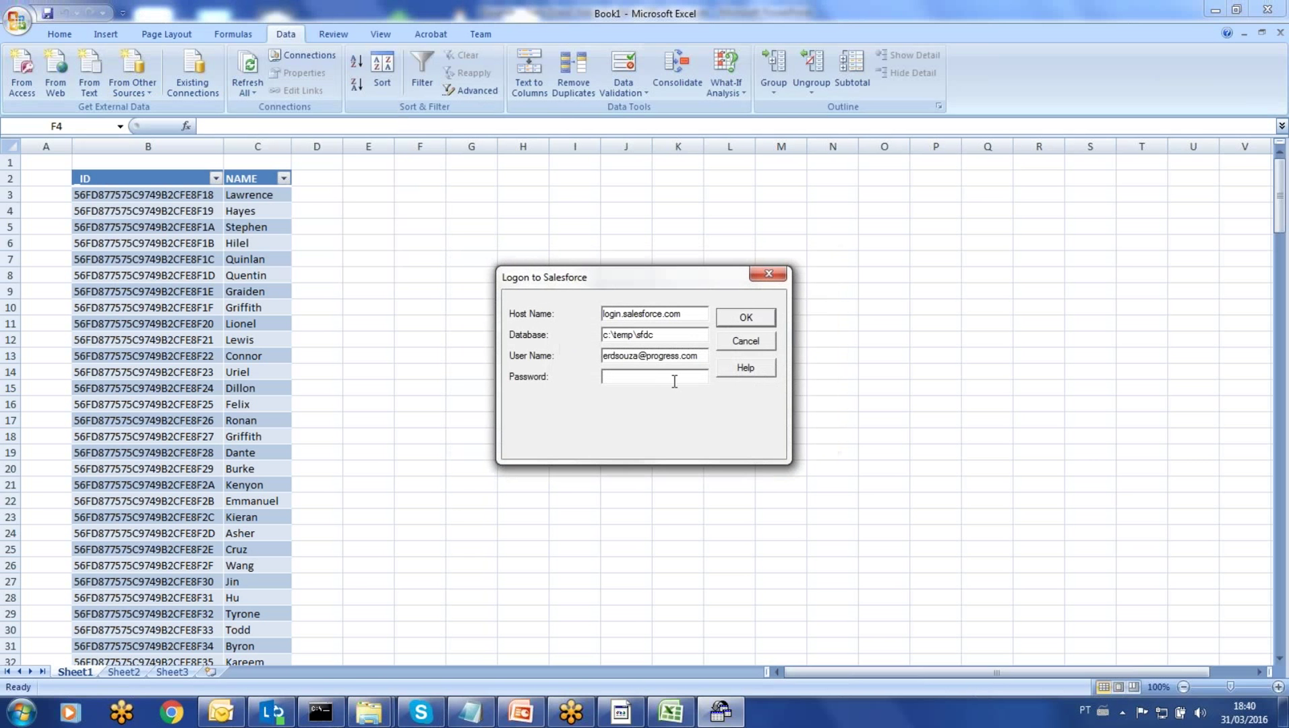
Enter the account password and log on to Salesforce.
{"action": "type", "text": "*************"}
{"action": "key", "text": "Return"}
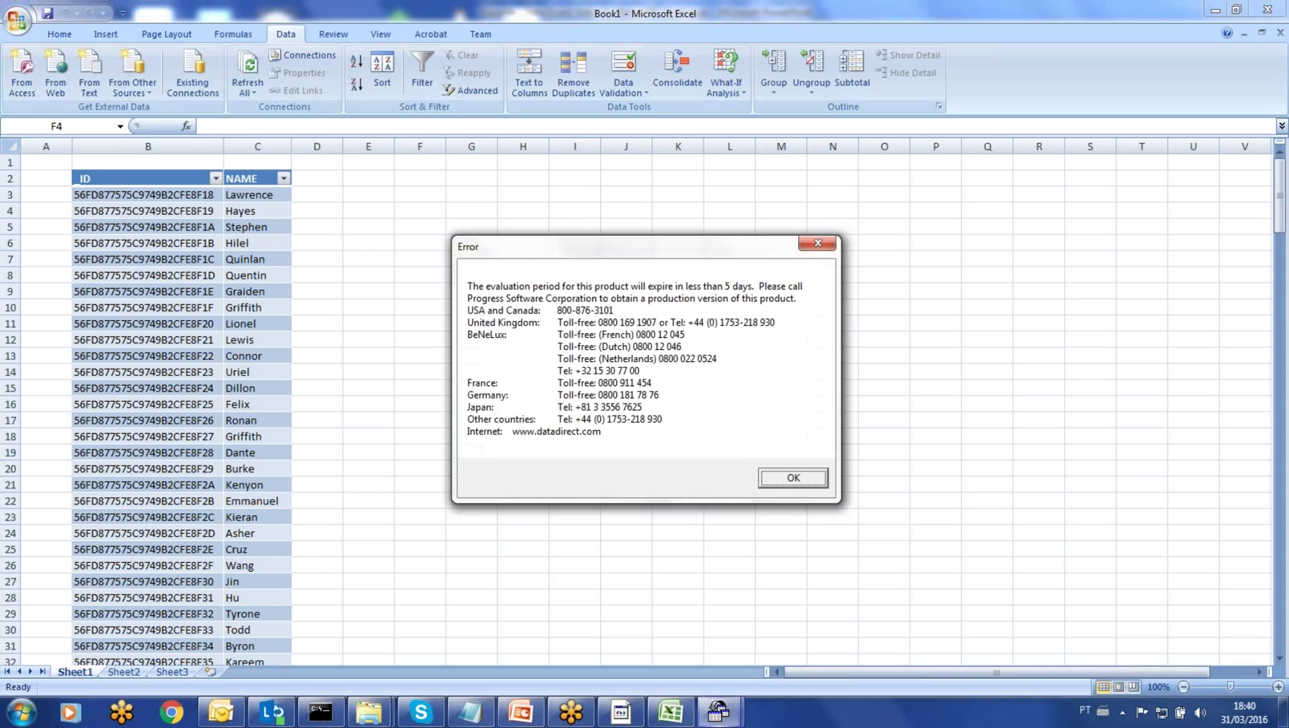
{"action": "left_click", "coordinate": [792, 478]}
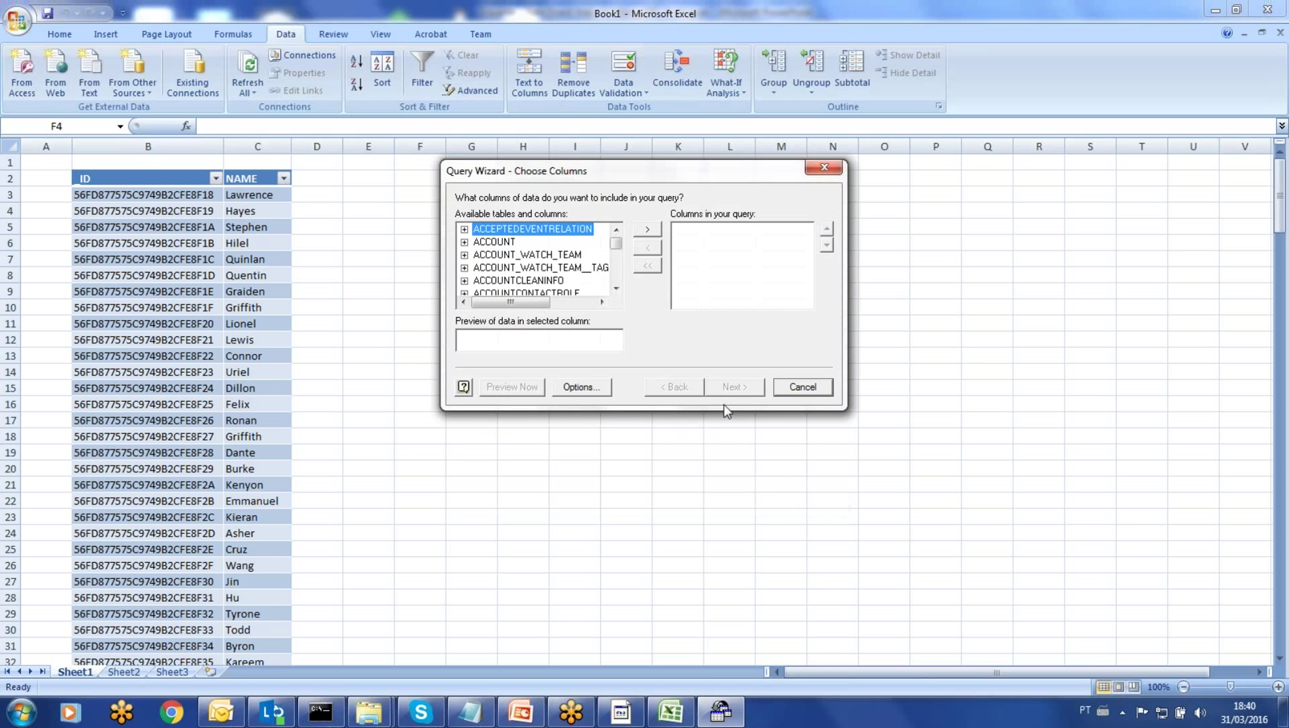
Add all columns of the USERTERRITORY table to the Salesforce query.
{"action": "left_click", "coordinate": [615, 290]}
{"action": "left_click", "coordinate": [616, 290]}
{"action": "left_click", "coordinate": [615, 290]}
{"action": "left_click", "coordinate": [615, 290]}
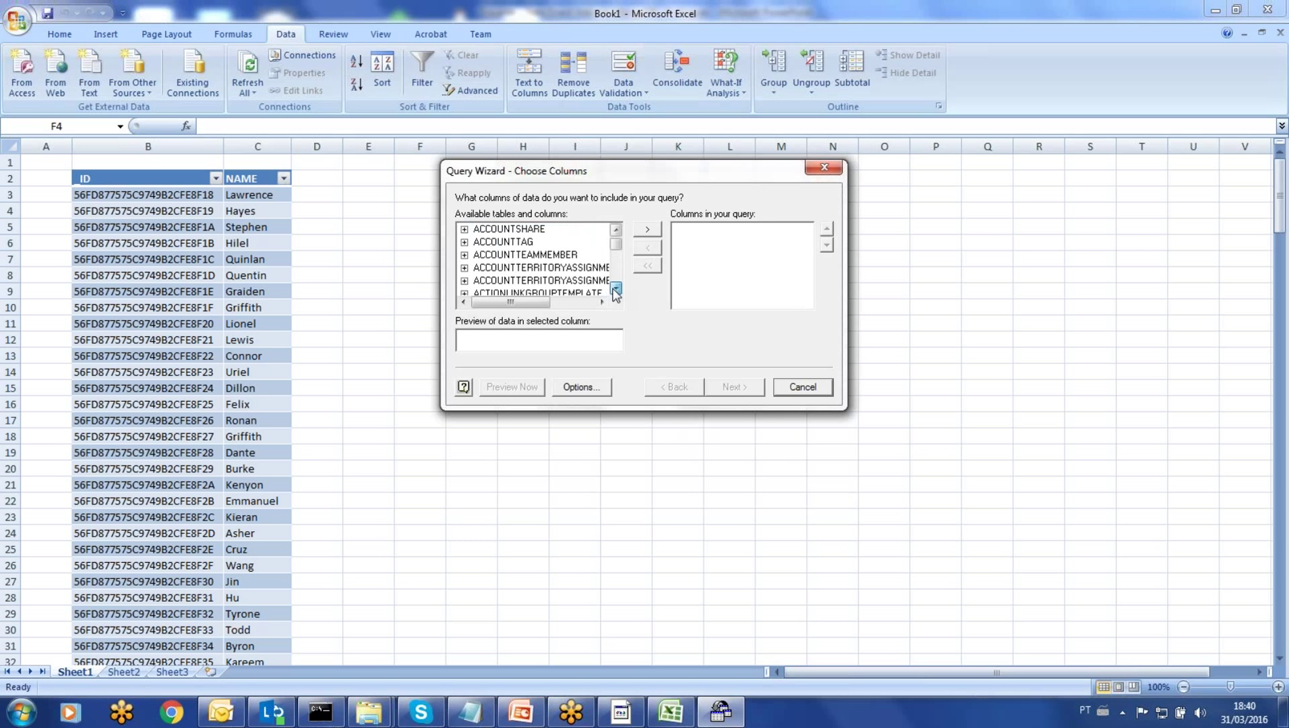
{"action": "left_click", "coordinate": [615, 290]}
{"action": "left_click_drag", "start_coordinate": [615, 244], "coordinate": [611, 284]}
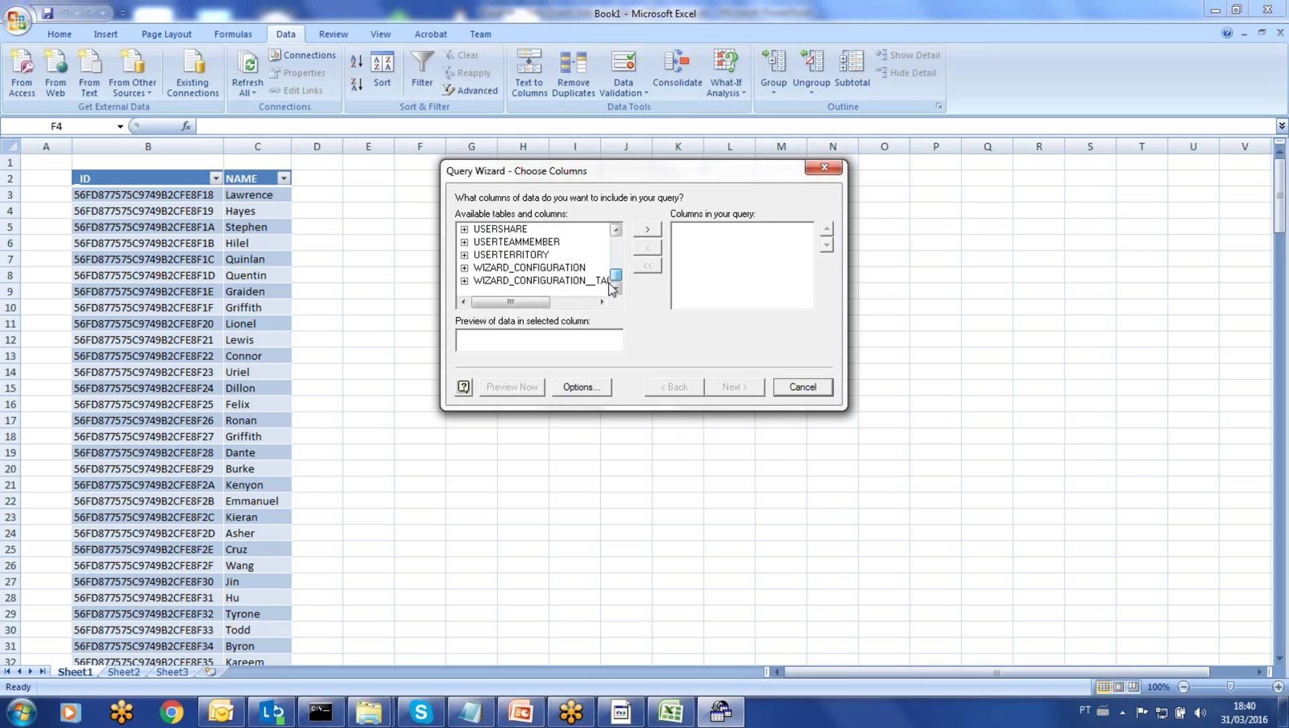
{"action": "left_click", "coordinate": [507, 256]}
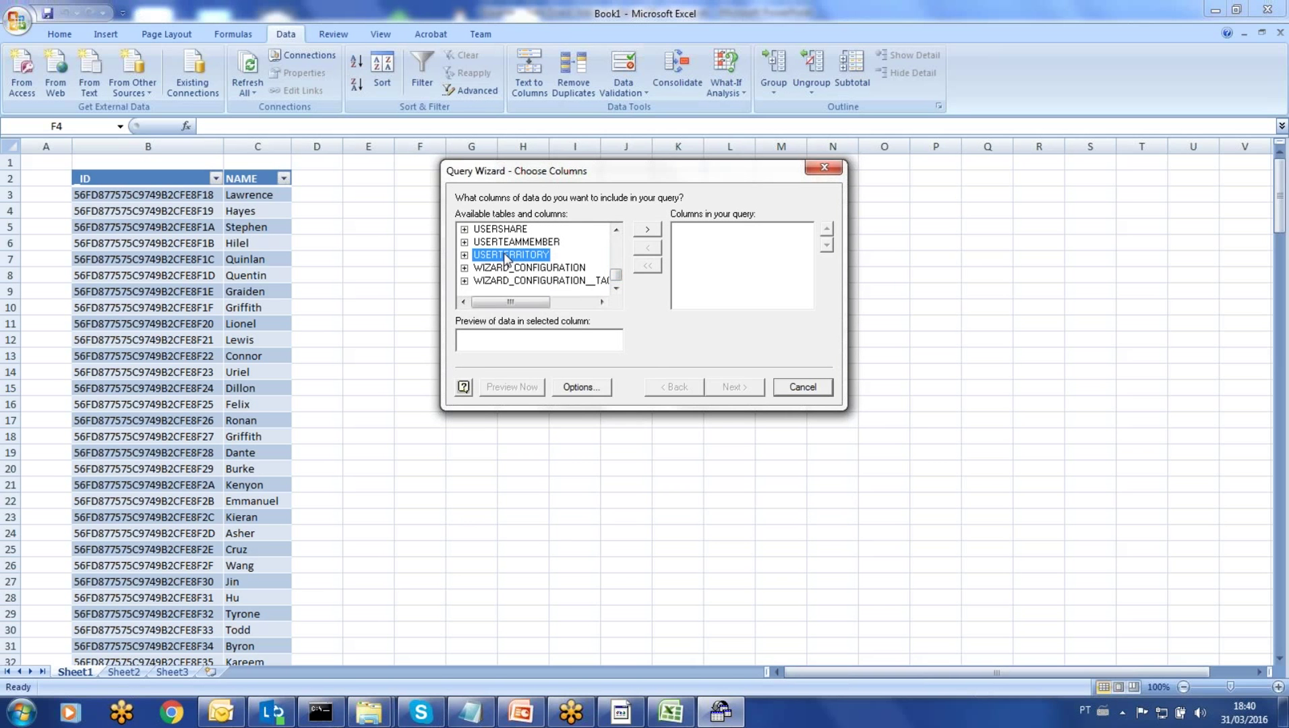
{"action": "left_click", "coordinate": [464, 255]}
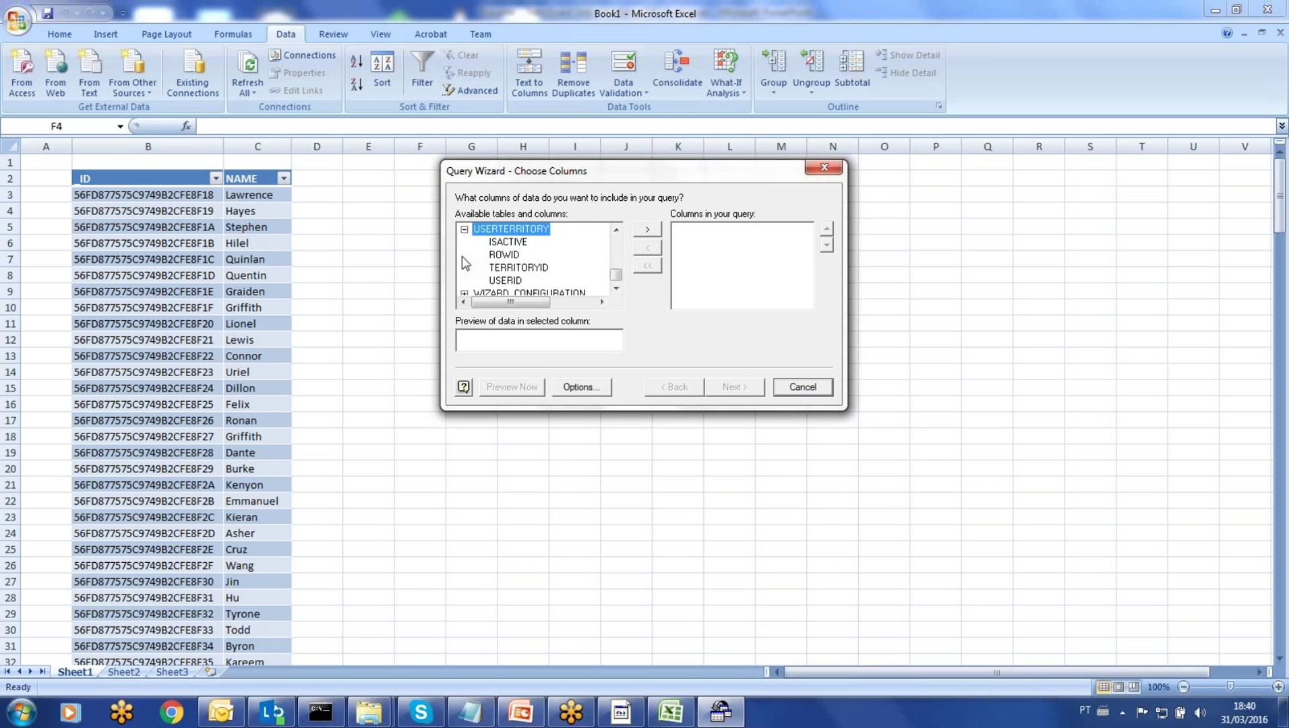
{"action": "left_click", "coordinate": [650, 231]}
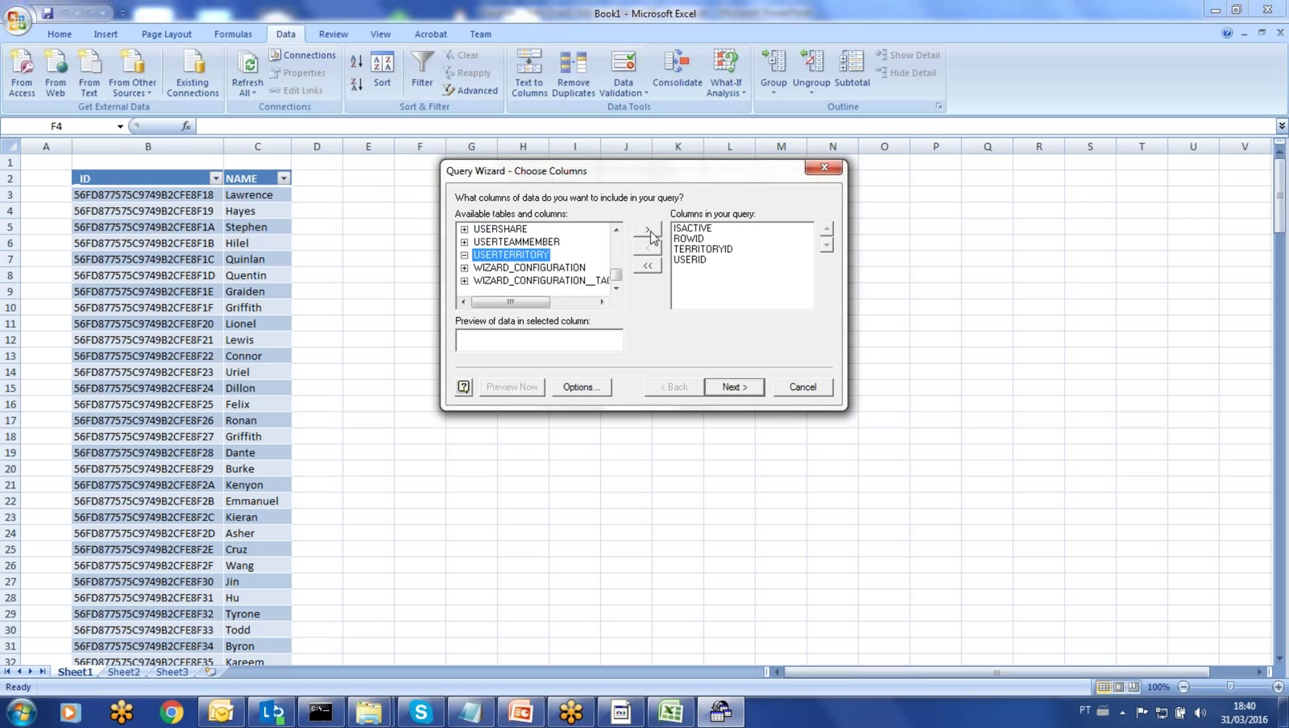
Leave the USERTERRITORY query unfiltered and unsorted, and open its data for viewing in Microsoft Query.
{"action": "left_click", "coordinate": [741, 401]}
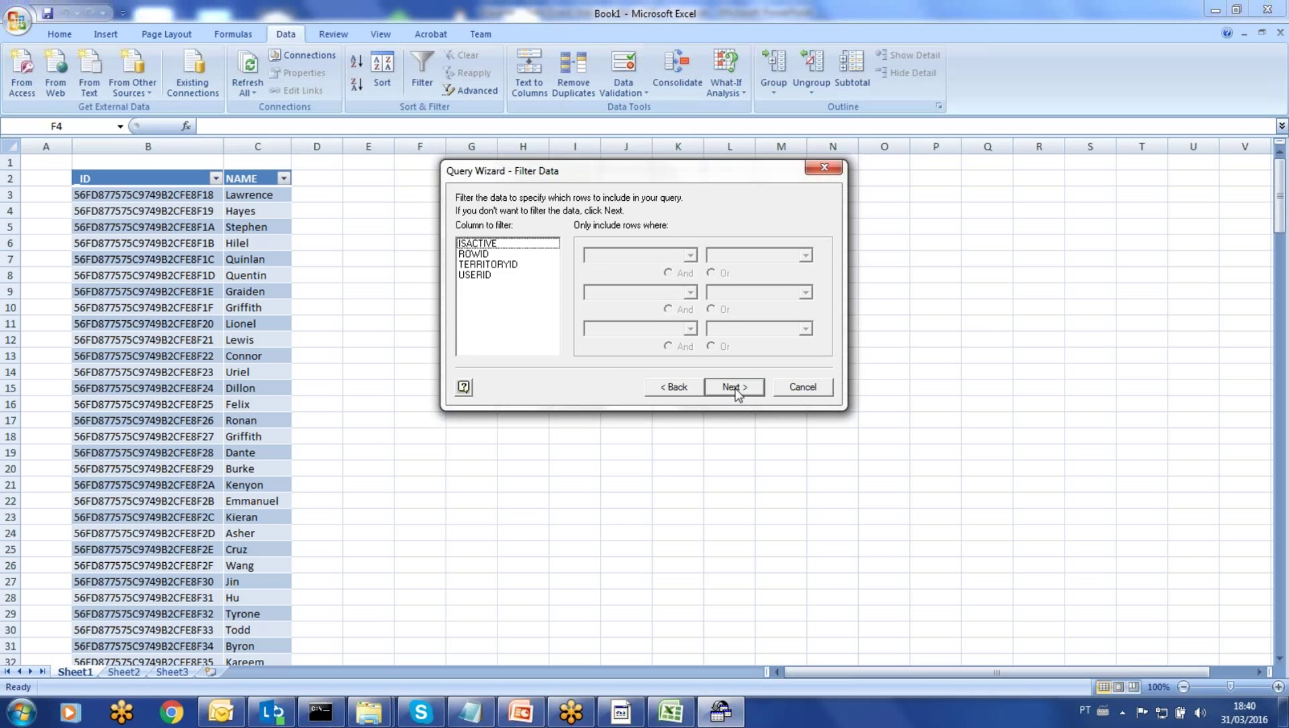
{"action": "left_click", "coordinate": [736, 392]}
{"action": "left_click", "coordinate": [733, 389]}
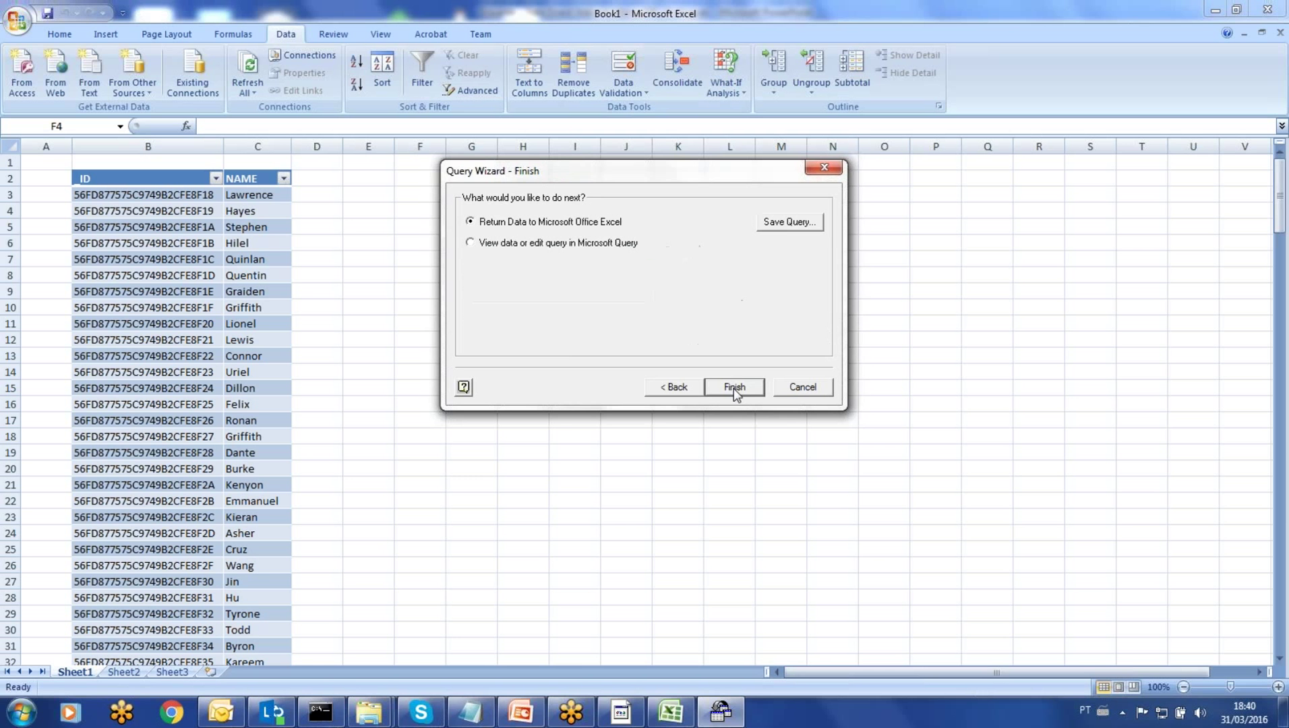
{"action": "left_click", "coordinate": [538, 245]}
{"action": "left_click", "coordinate": [742, 384]}
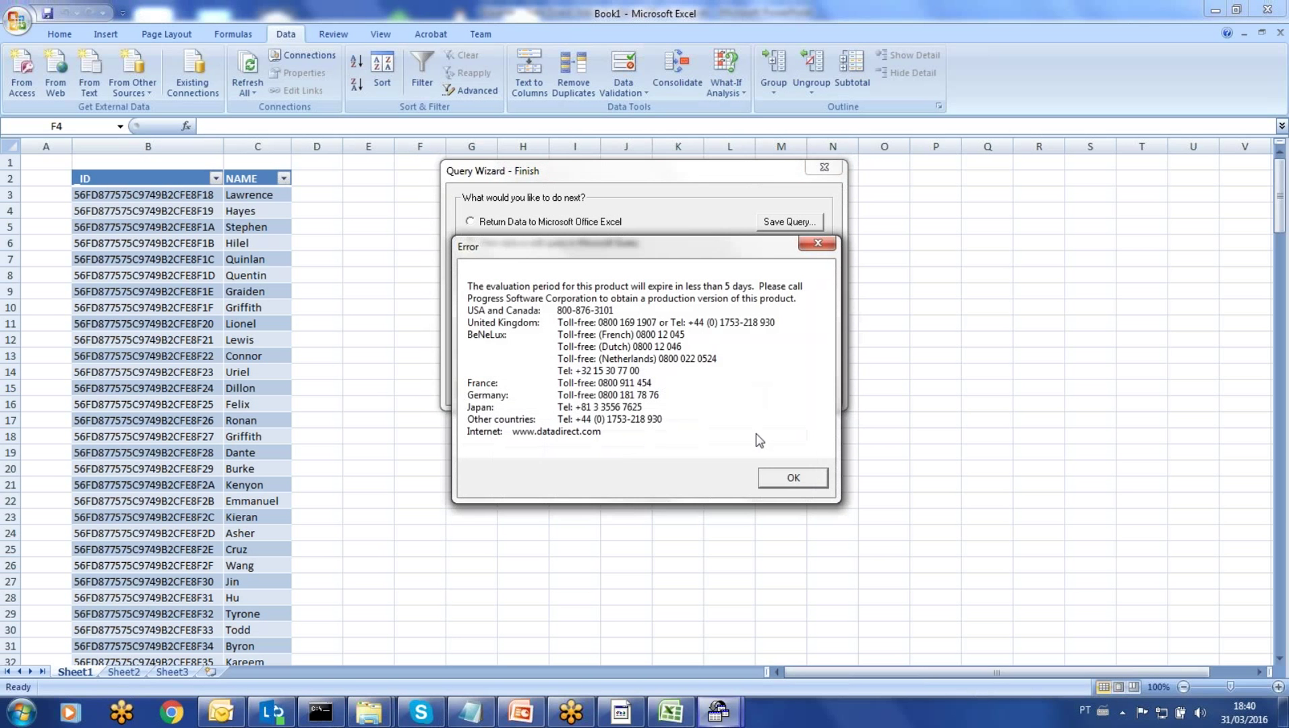
{"action": "left_click", "coordinate": [854, 476]}
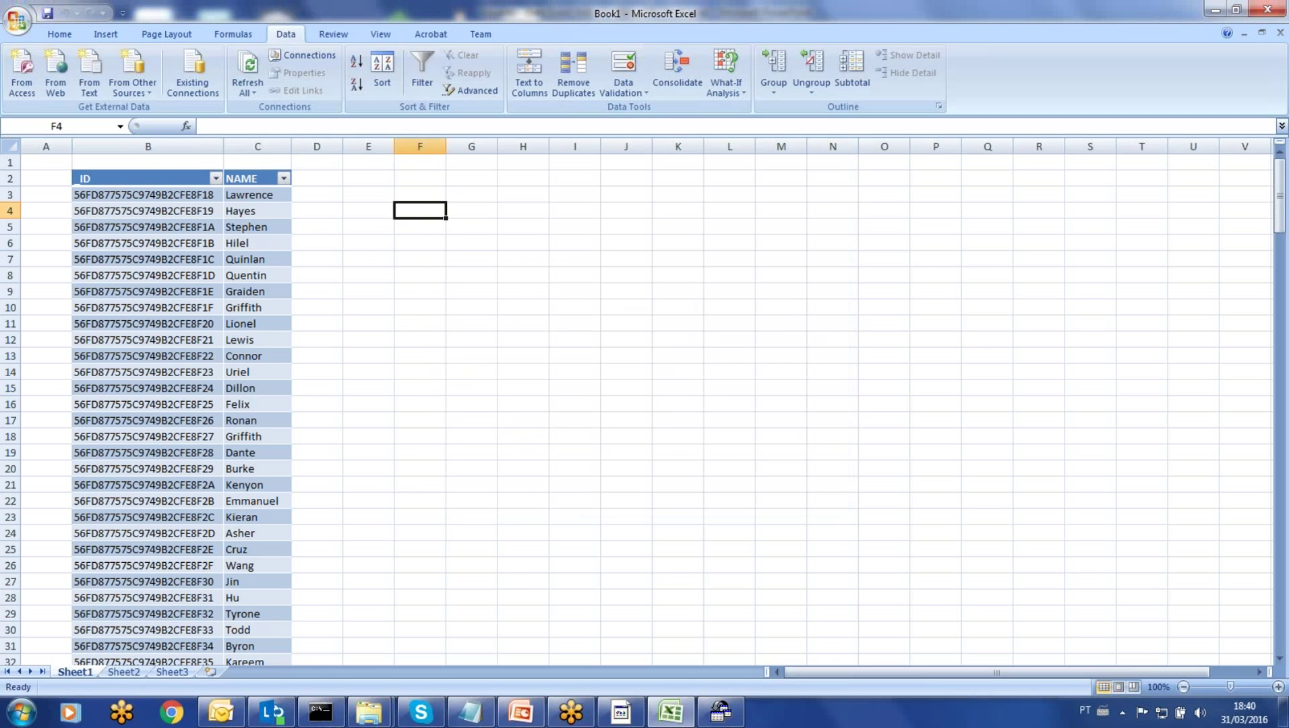
{"action": "left_click", "coordinate": [729, 713]}
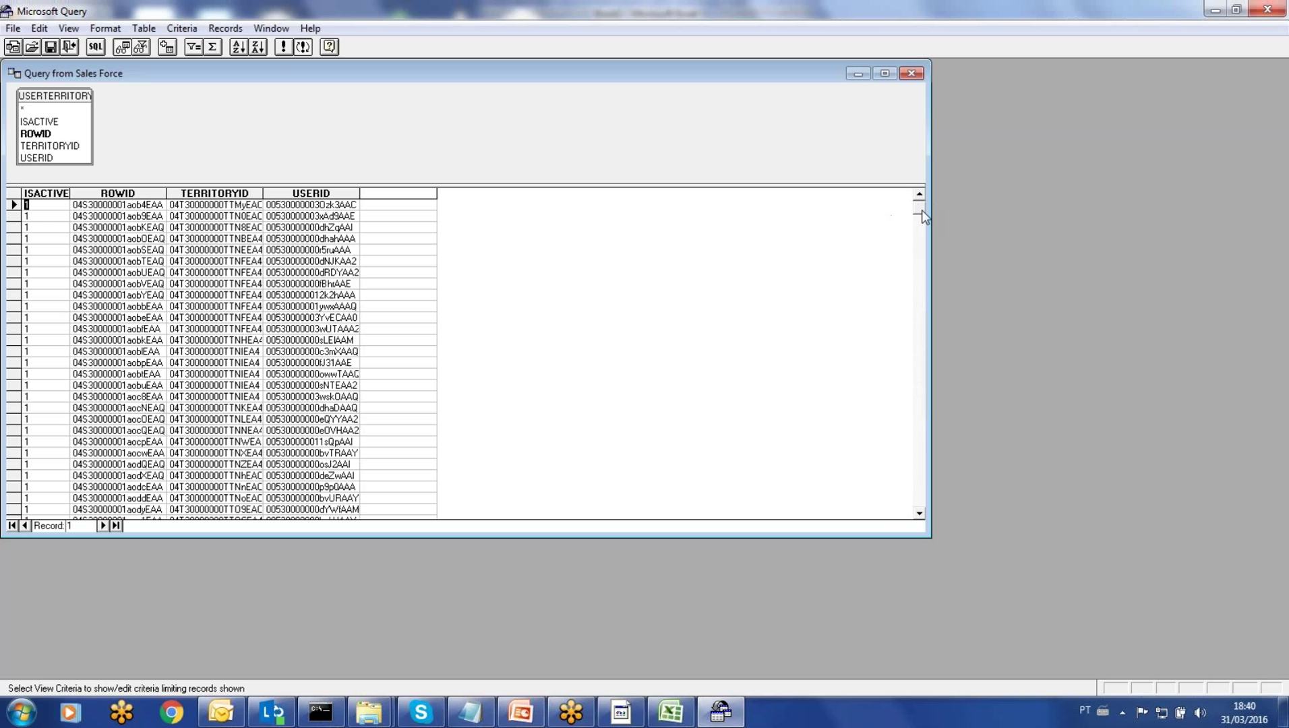
Review the Salesforce query records and return them to Excel as a table at cell F4 of the existing worksheet.
{"action": "left_click_drag", "start_coordinate": [918, 209], "coordinate": [923, 521]}
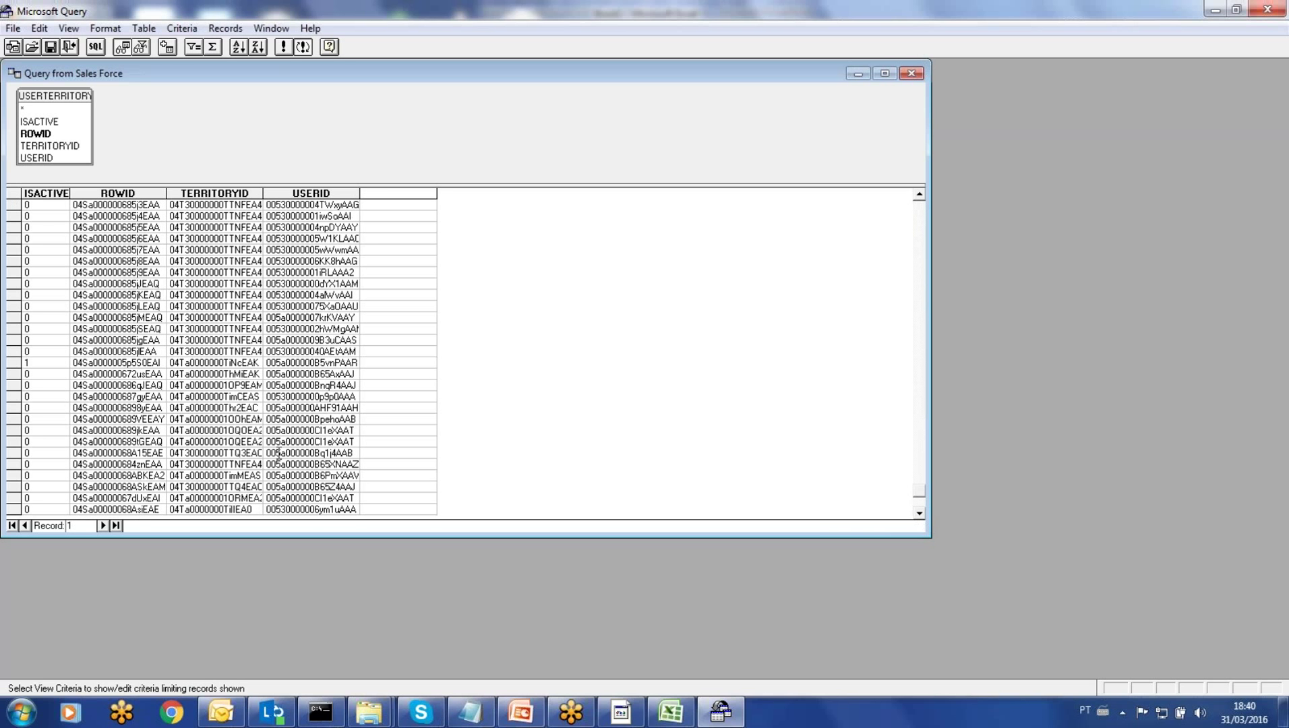
{"action": "left_click", "coordinate": [255, 500]}
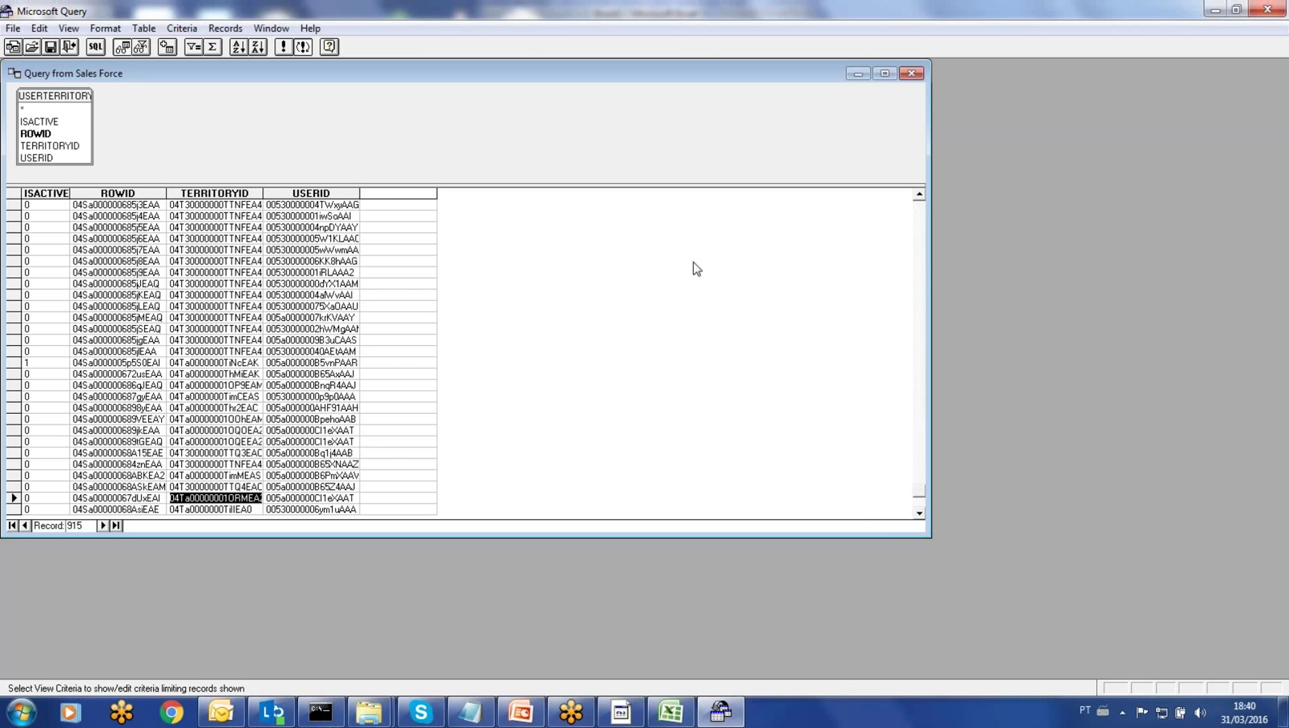
{"action": "left_click", "coordinate": [1267, 8]}
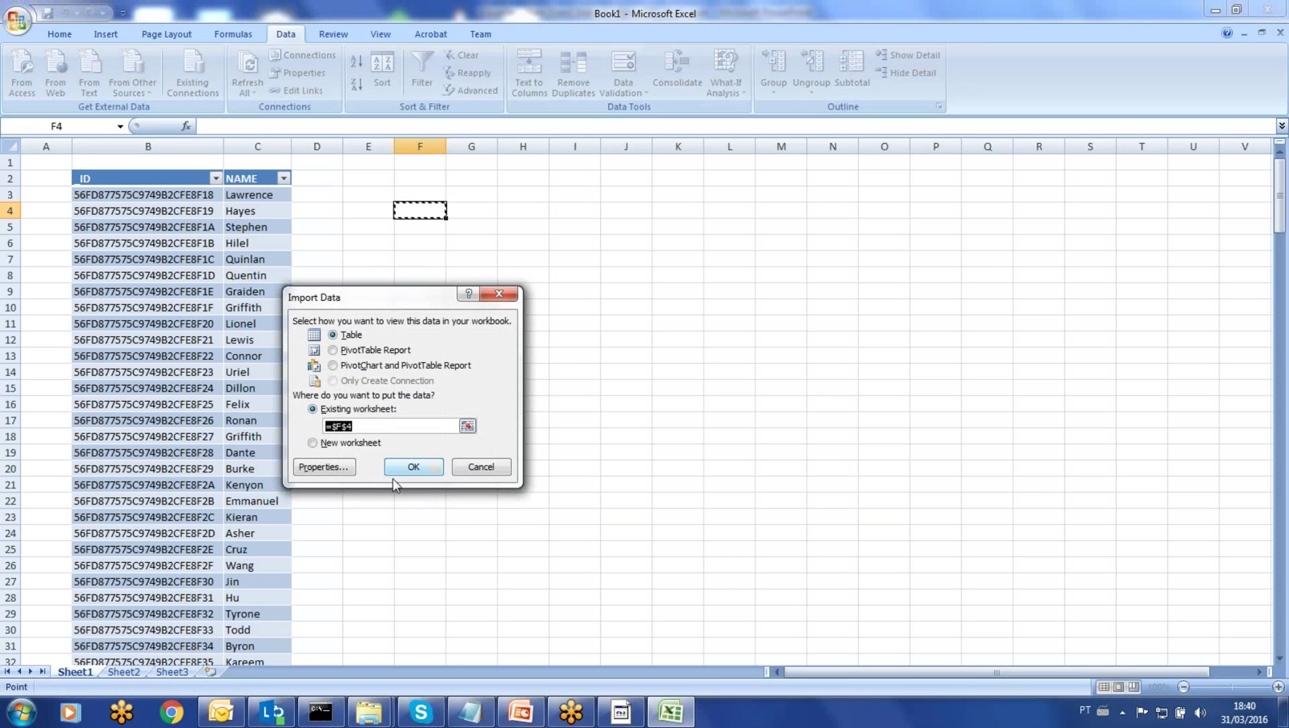
{"action": "left_click", "coordinate": [413, 469]}
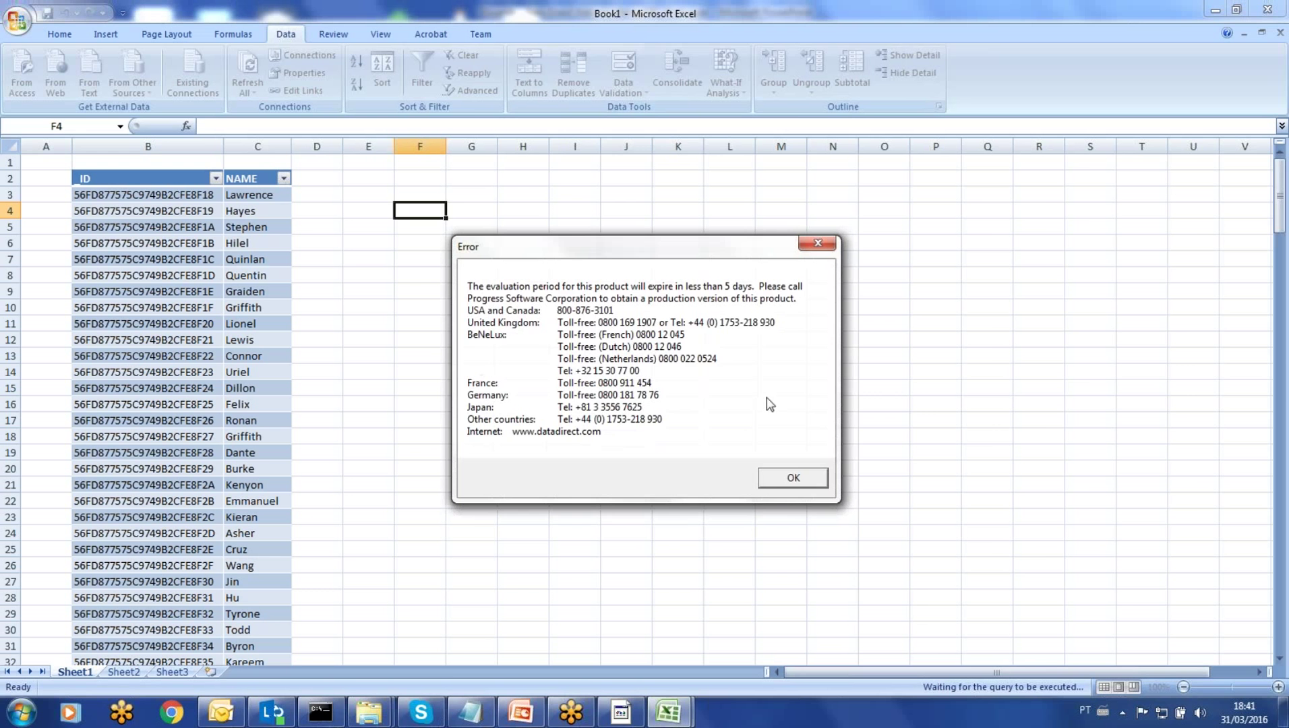
{"action": "left_click", "coordinate": [772, 481]}
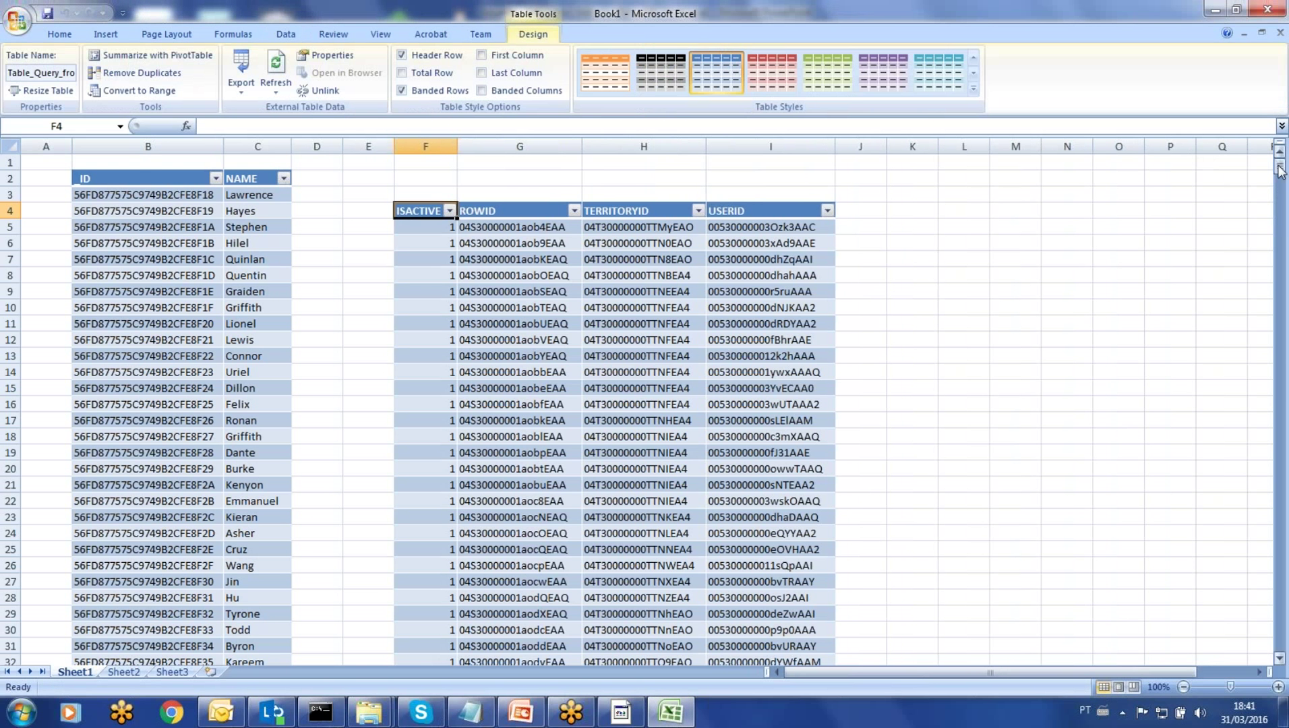
{"action": "left_click_drag", "start_coordinate": [1279, 168], "coordinate": [1282, 137]}
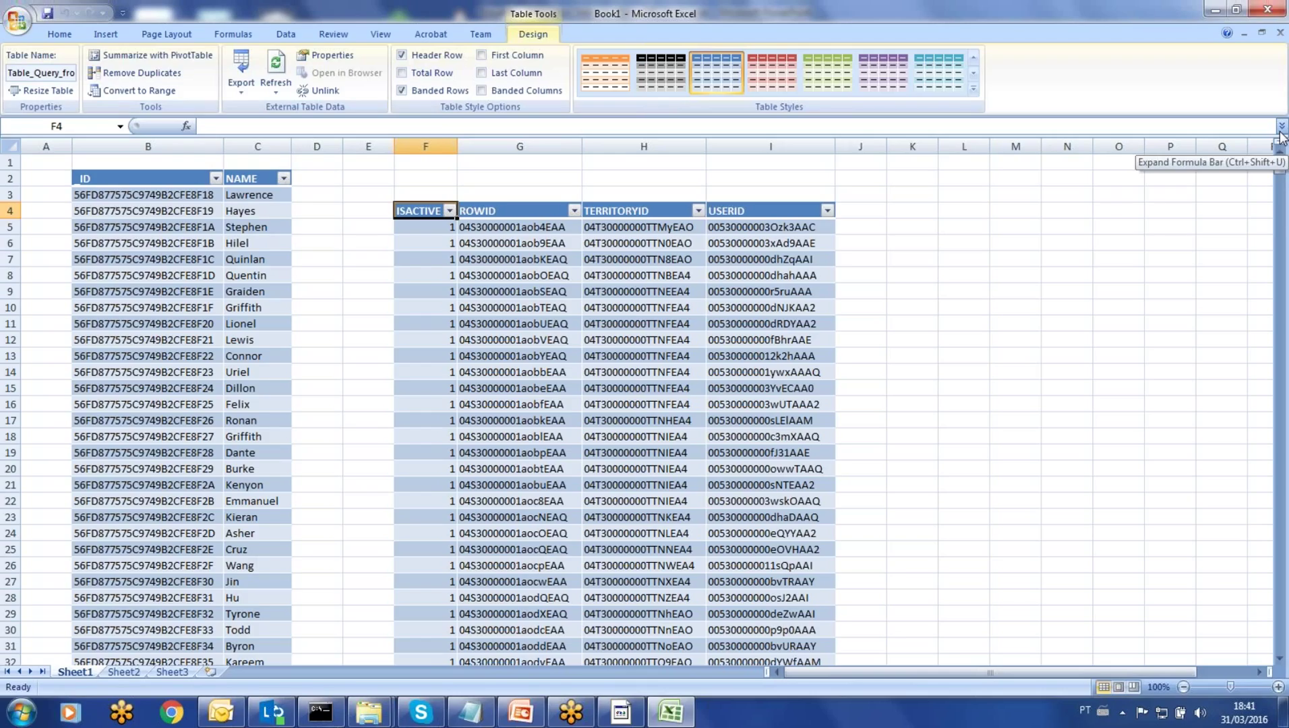
Close the Book1 workbook without saving the changes.
{"action": "left_click", "coordinate": [1266, 15]}
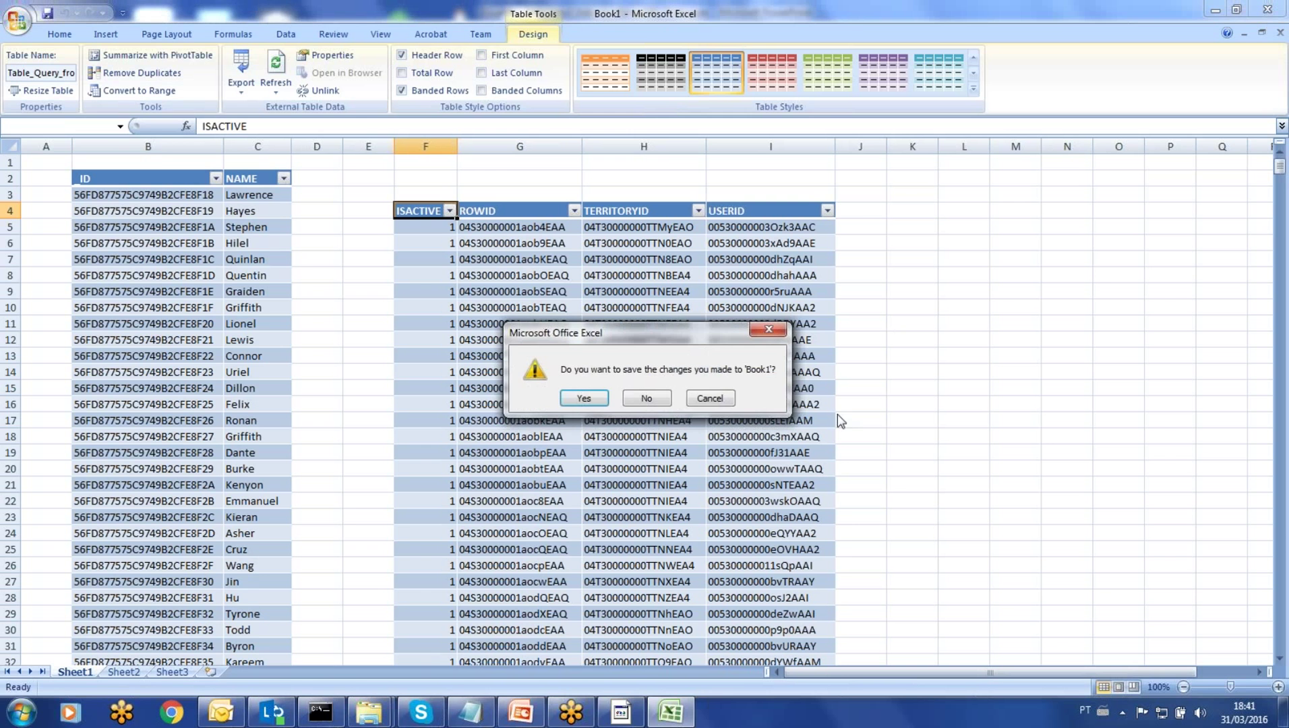
{"action": "left_click", "coordinate": [647, 398]}
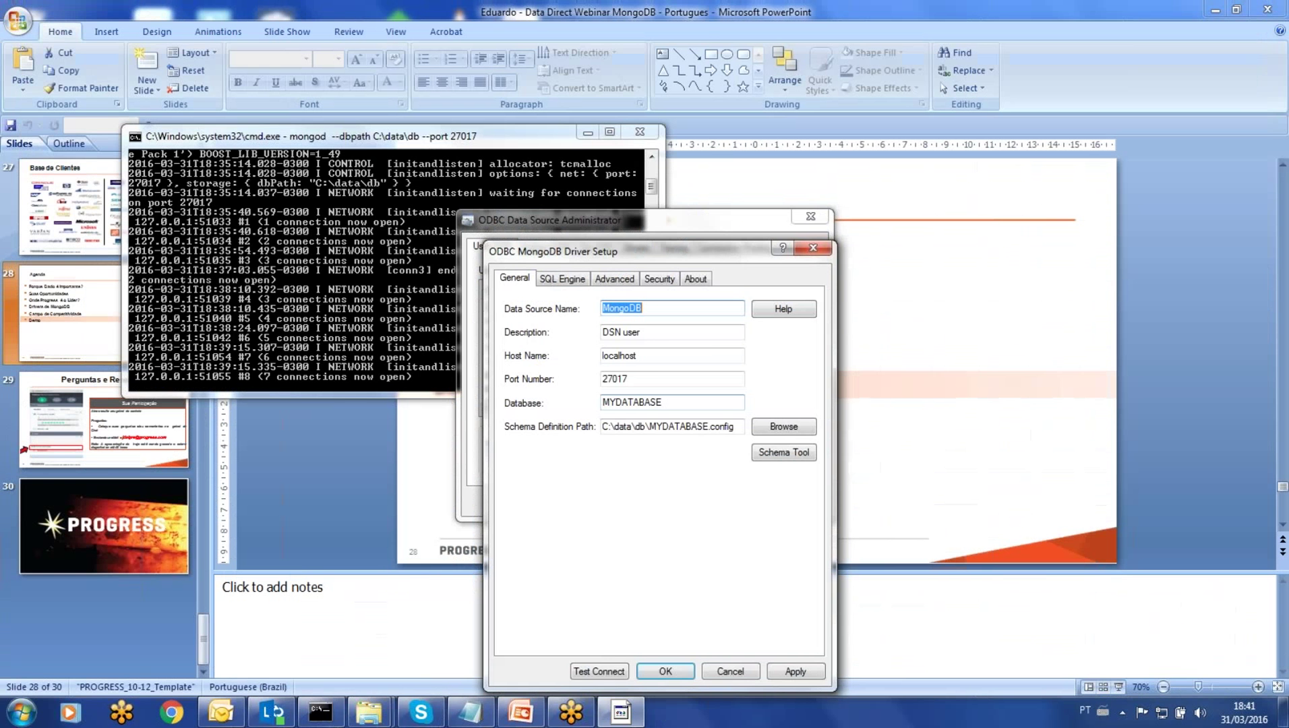
Cancel the MongoDB driver setup and the ODBC Data Source Administrator, and switch to the PowerPoint presentation.
{"action": "left_click", "coordinate": [748, 669]}
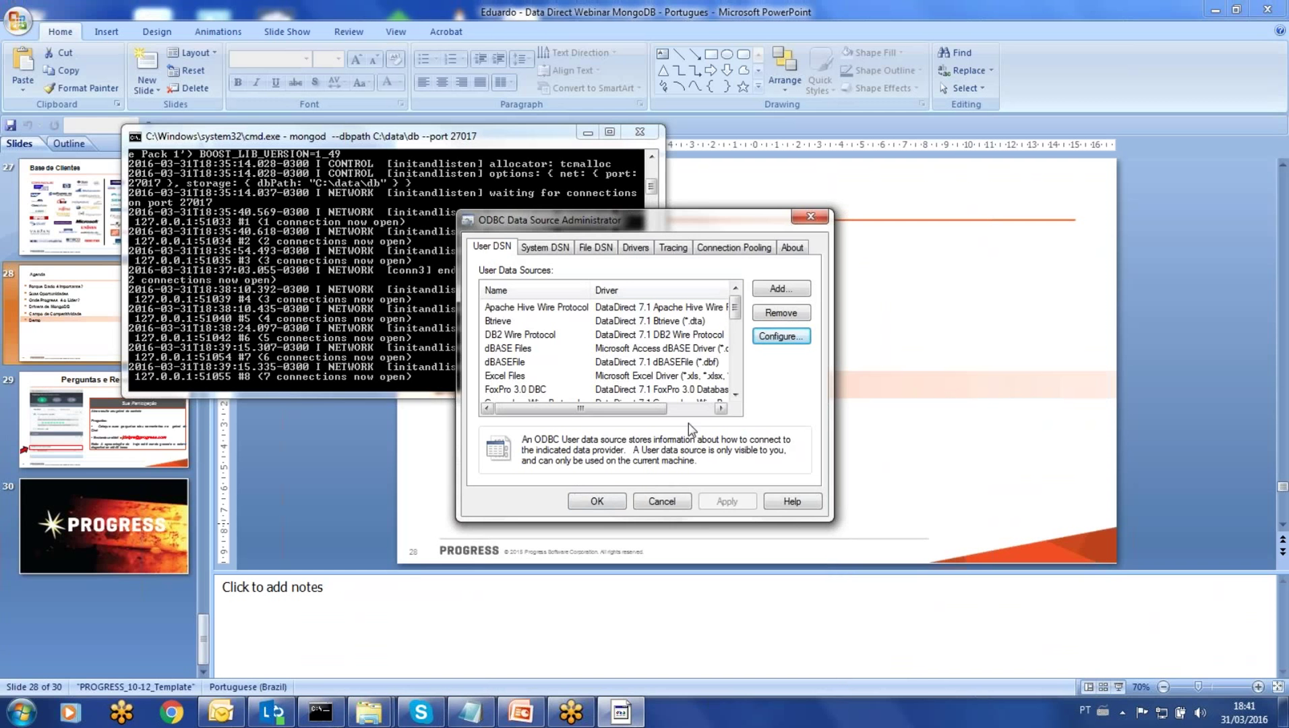
{"action": "left_click", "coordinate": [667, 500]}
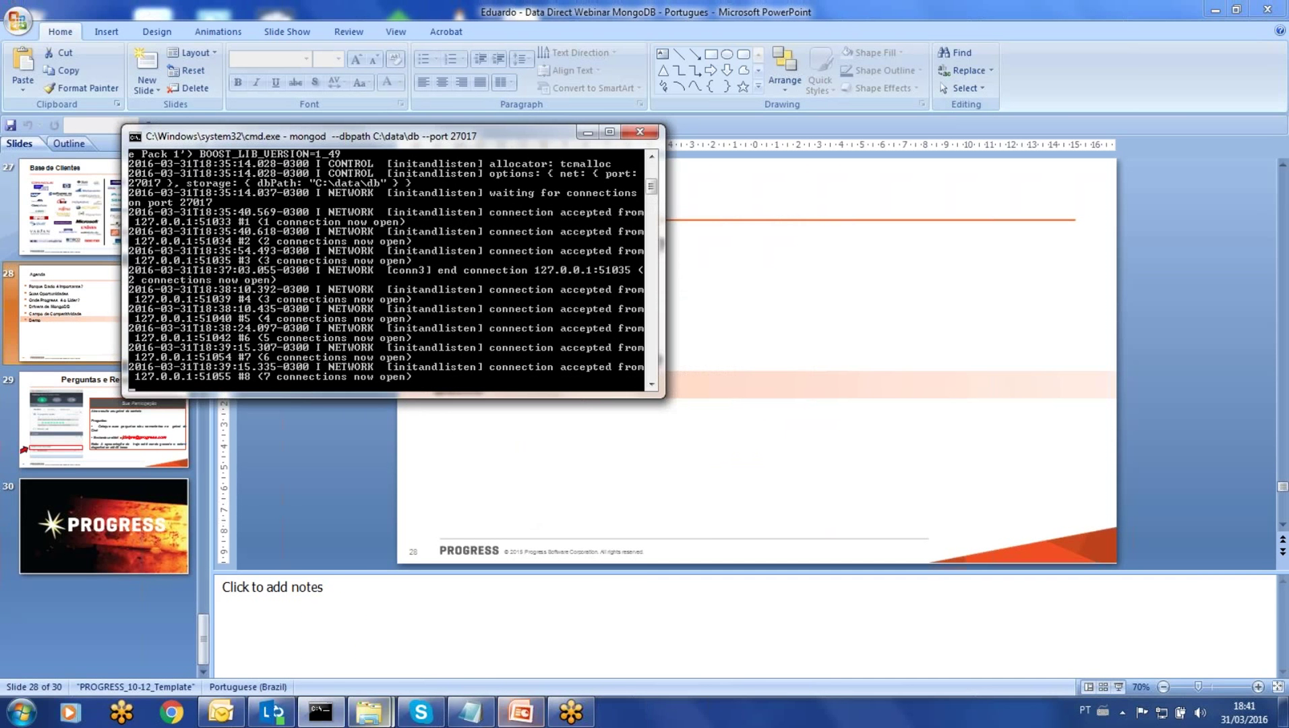
{"action": "left_click", "coordinate": [106, 437]}
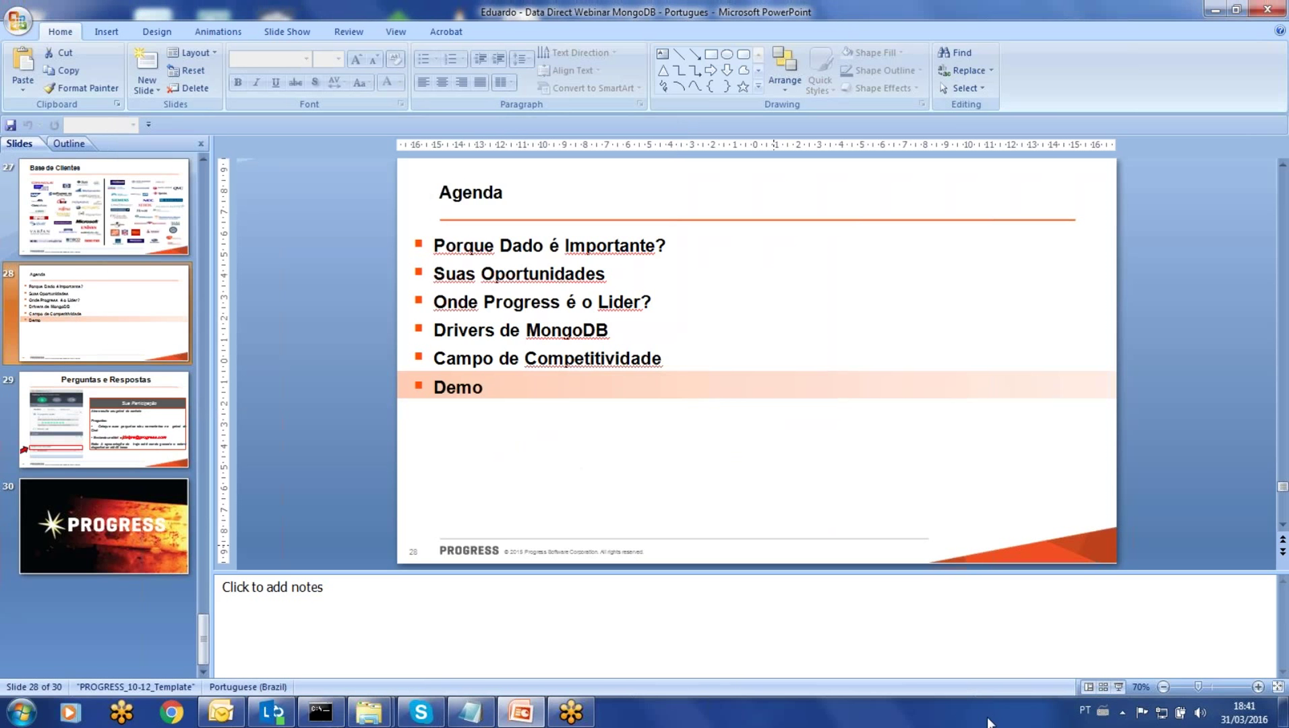